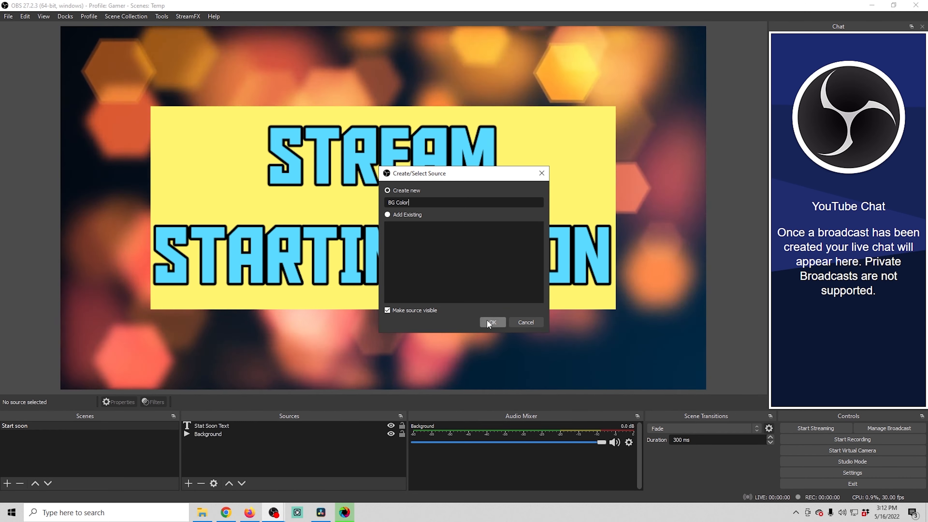
- Create a color source named BG Color with black (#000000) as its color
click(596, 314)
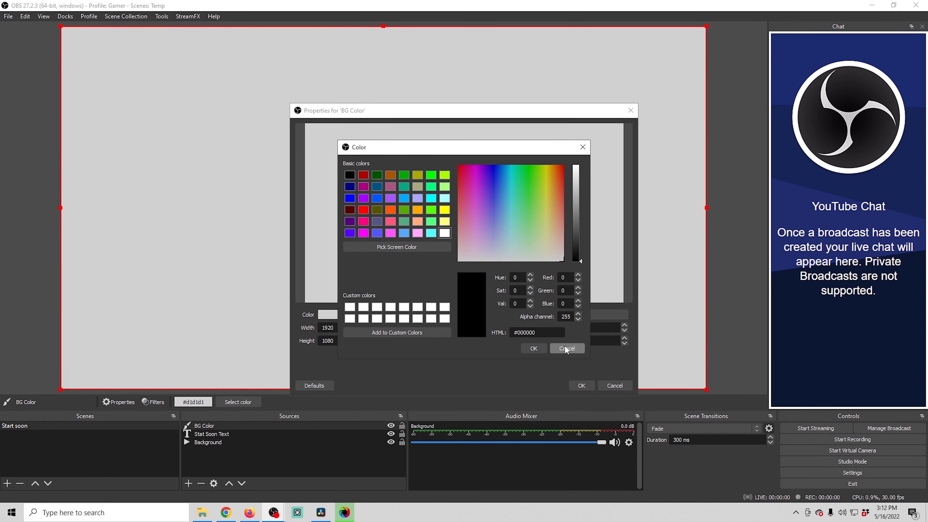
click(533, 348)
click(581, 385)
- Move BG Color beneath the text source and resize it to sit just behind the yellow text box as a border
drag(241, 428, 242, 437)
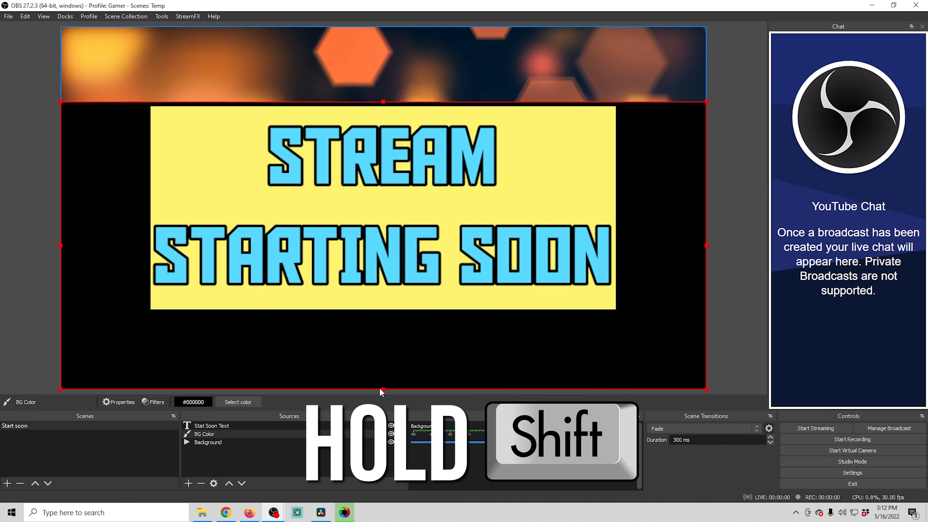
drag(379, 385, 379, 315)
drag(705, 207, 621, 218)
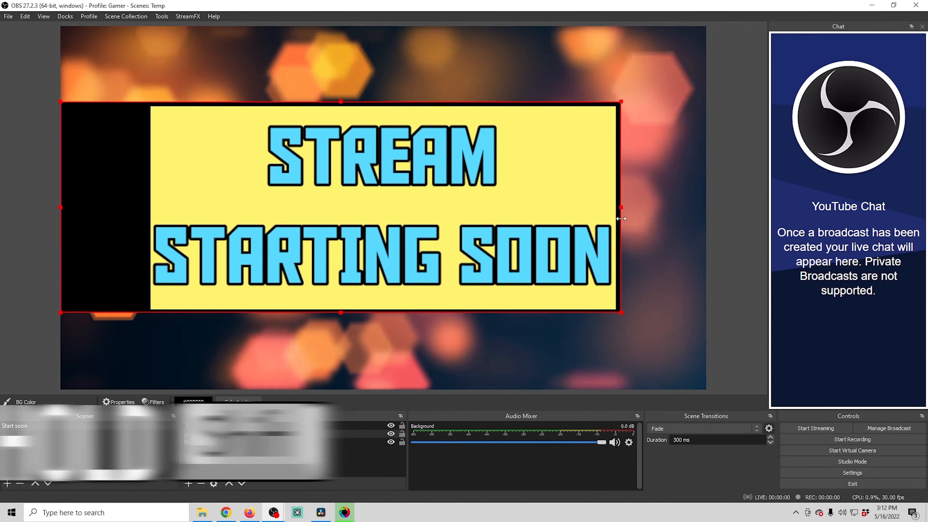
drag(60, 235, 147, 234)
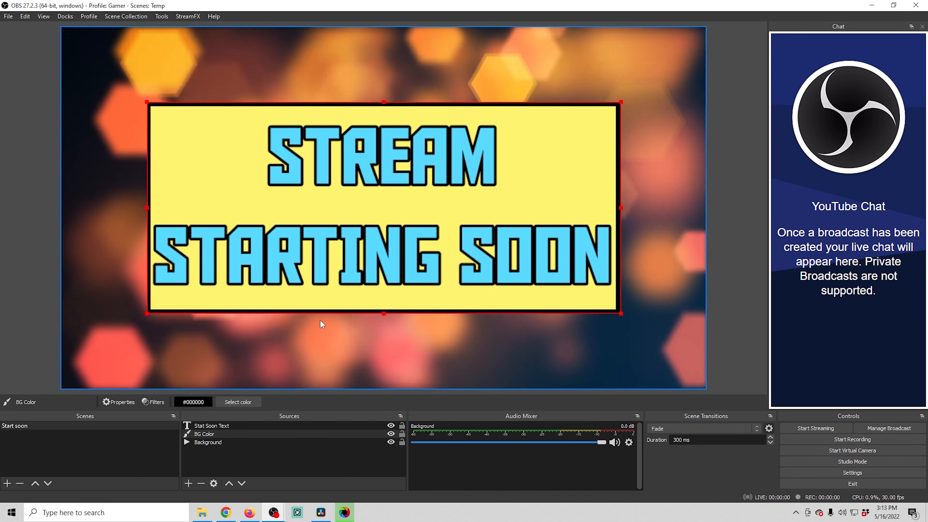
click(22, 224)
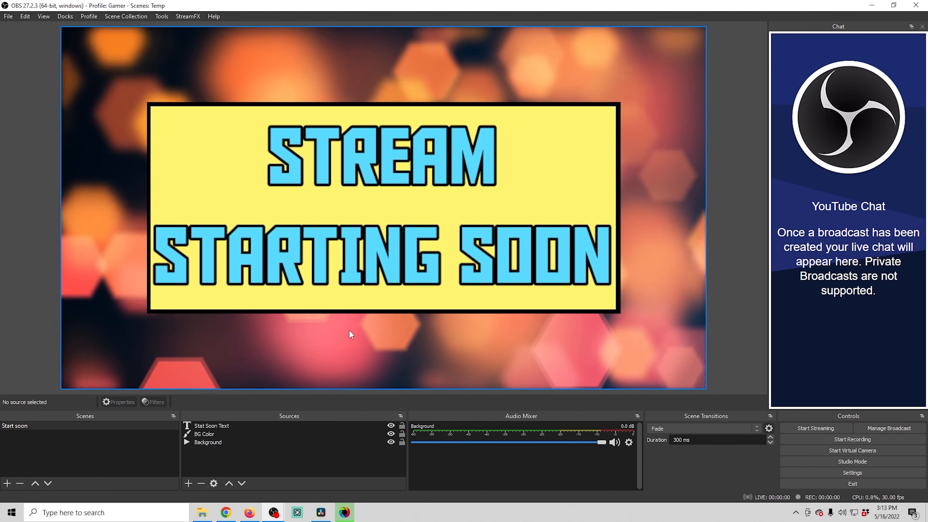
- Duplicate the Start soon scene and name the copy BRB
click(29, 425)
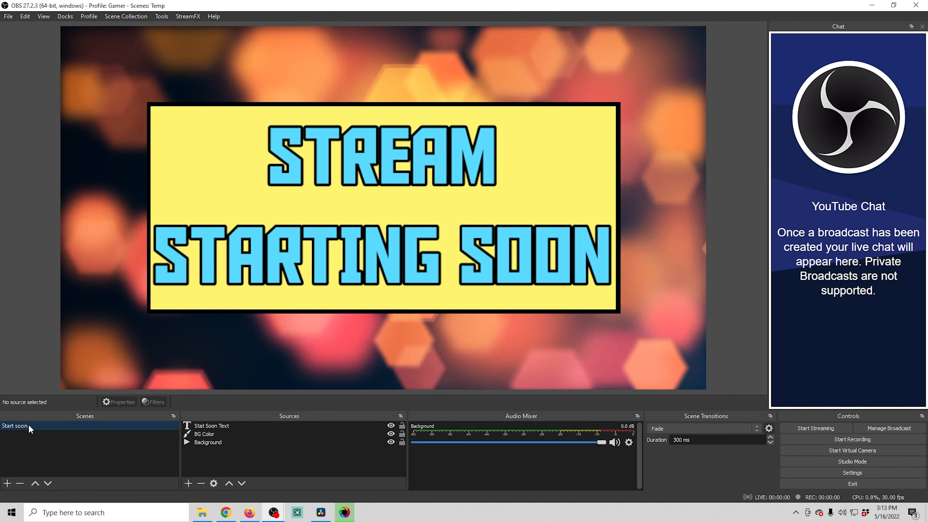
right_click(29, 425)
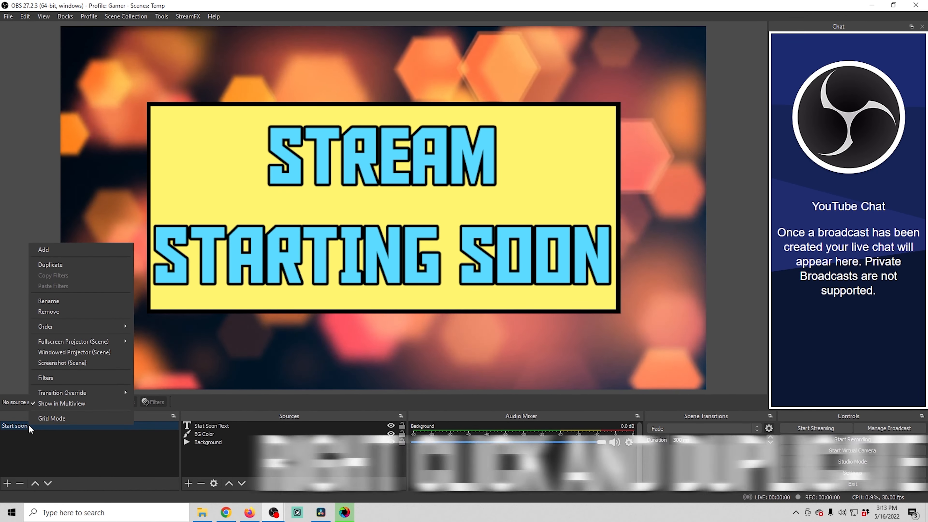
click(75, 267)
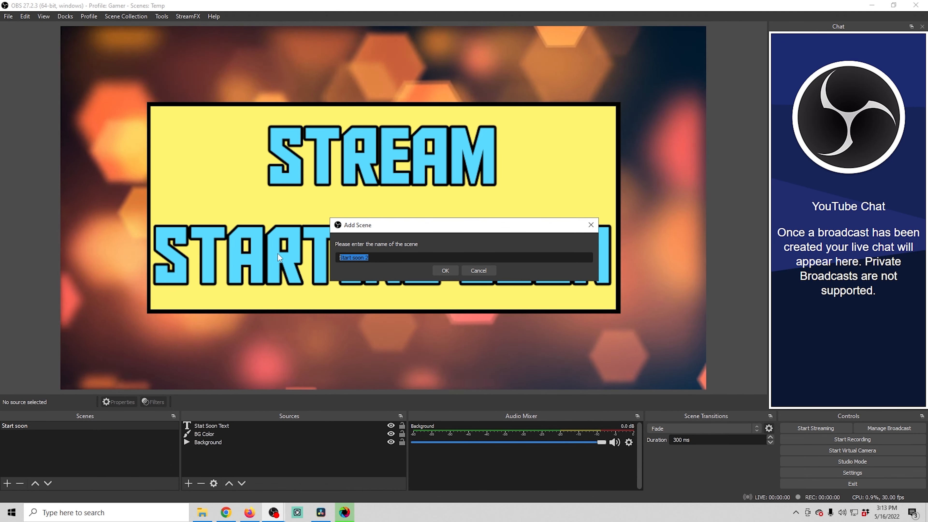
text(BRB)
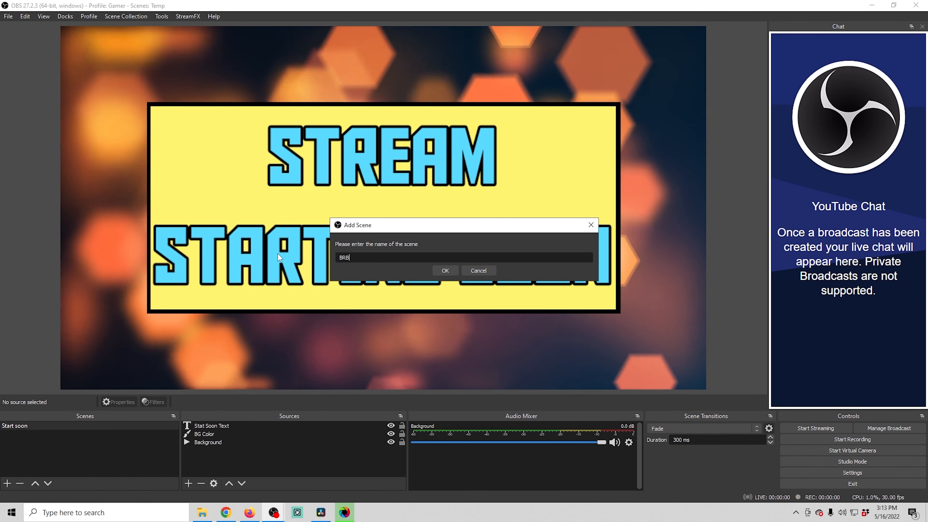
click(445, 270)
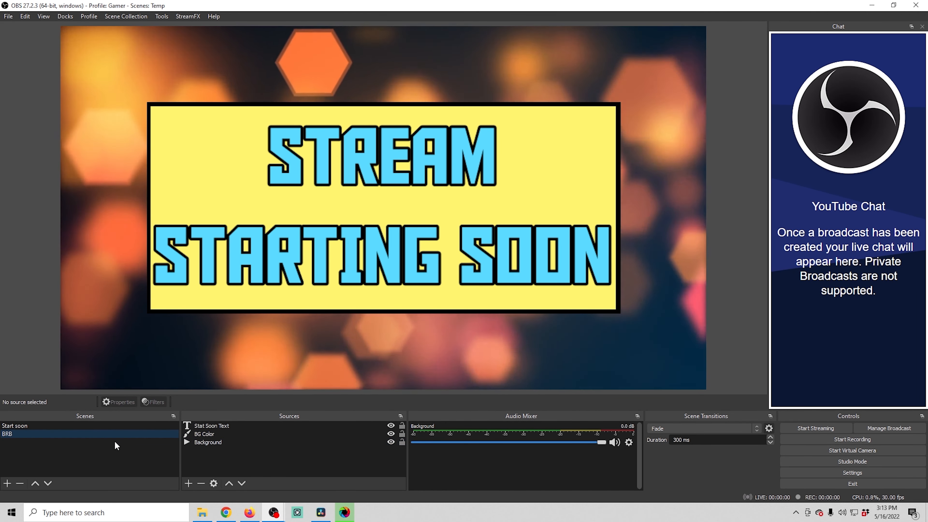
- Copy the Stat Soon Text source in the BRB scene and paste it as a duplicate
click(223, 426)
right_click(223, 428)
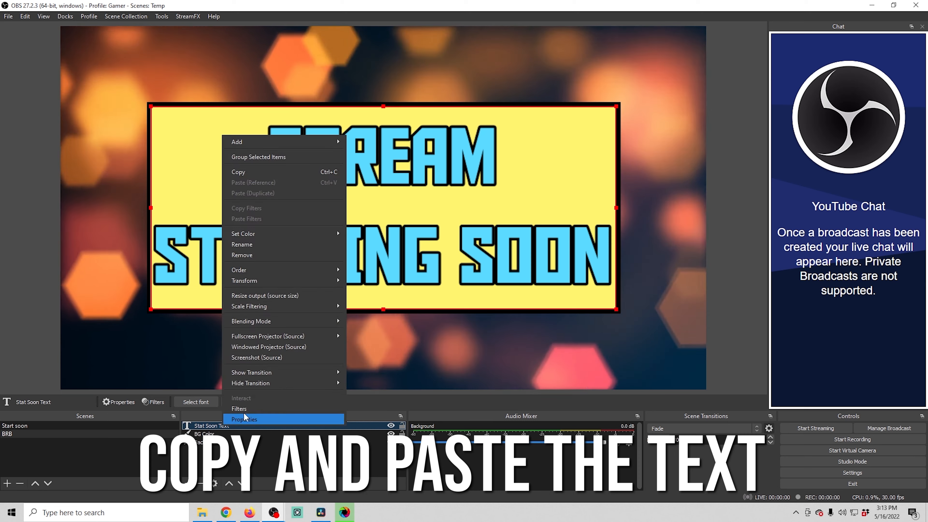
click(258, 177)
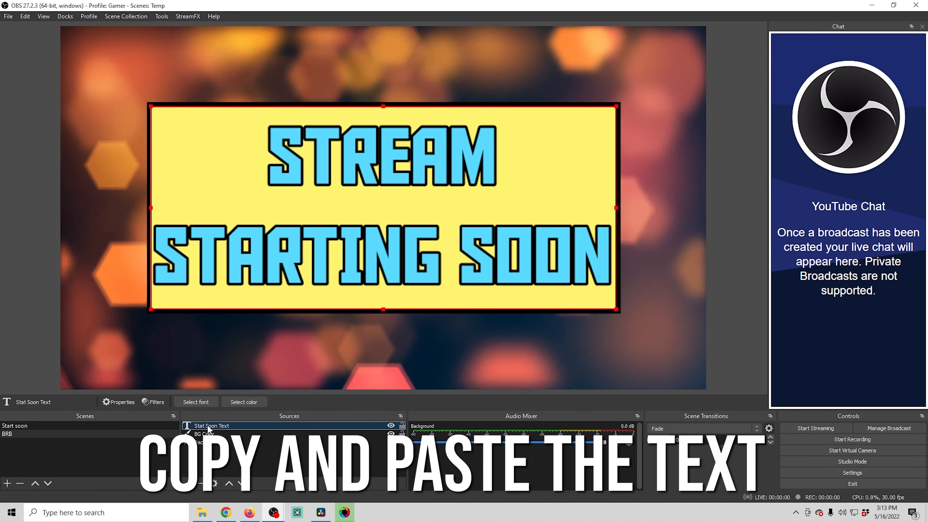
right_click(210, 428)
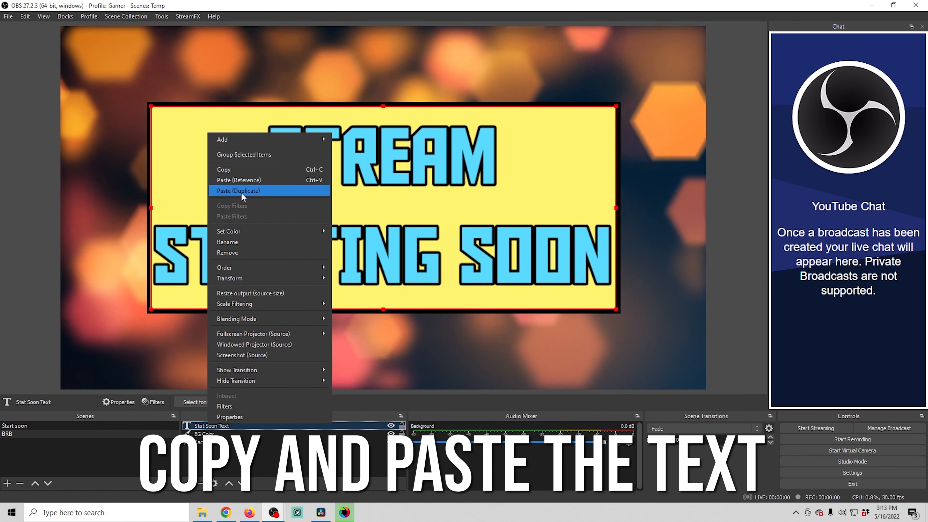
click(240, 190)
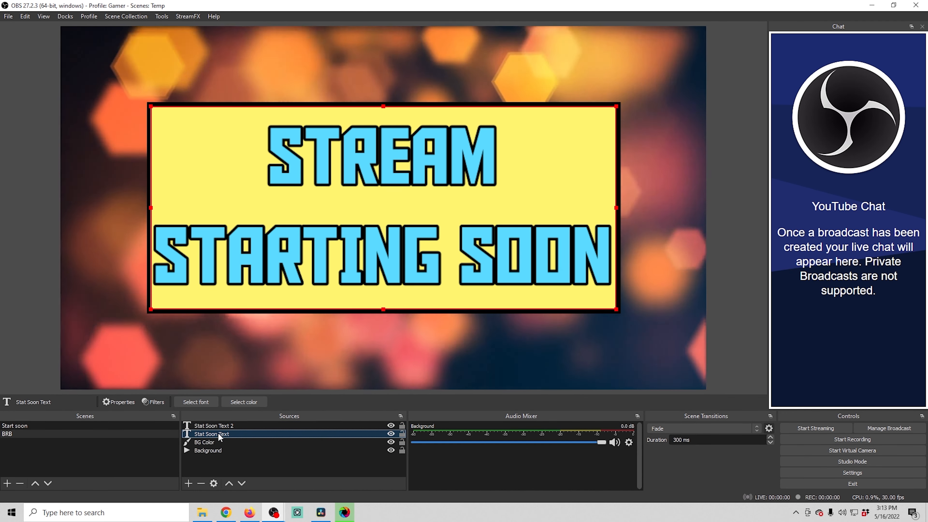
- Remove the original Stat Soon Text source from the BRB scene
right_click(218, 434)
click(238, 262)
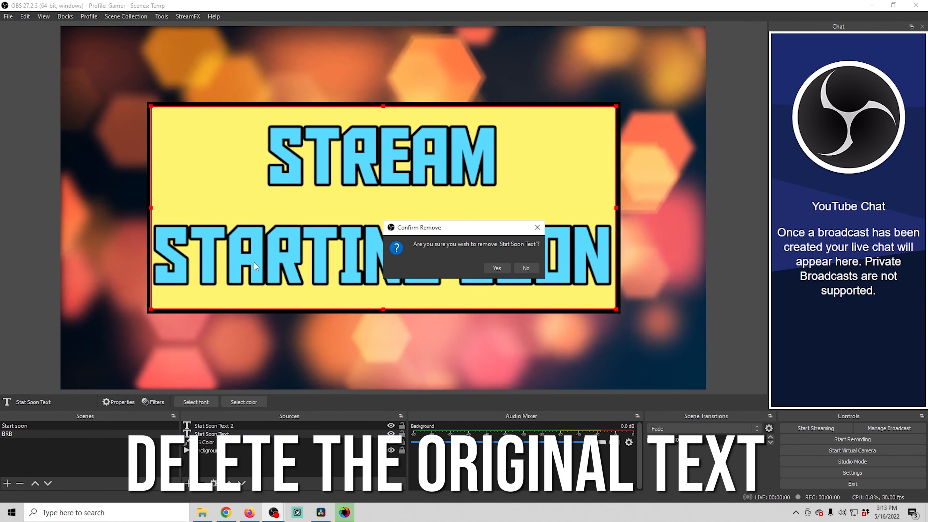
click(524, 207)
- Rename the duplicated text source to BRB Text
right_click(215, 425)
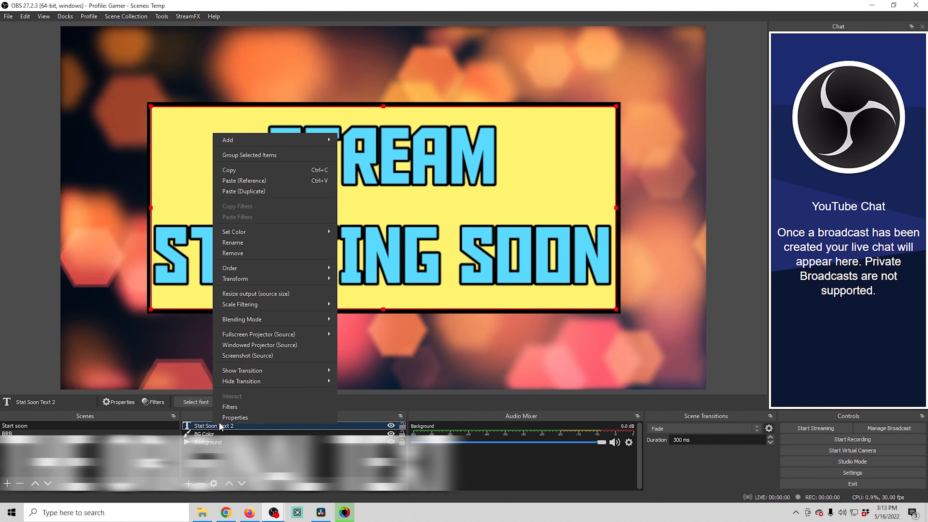
click(256, 243)
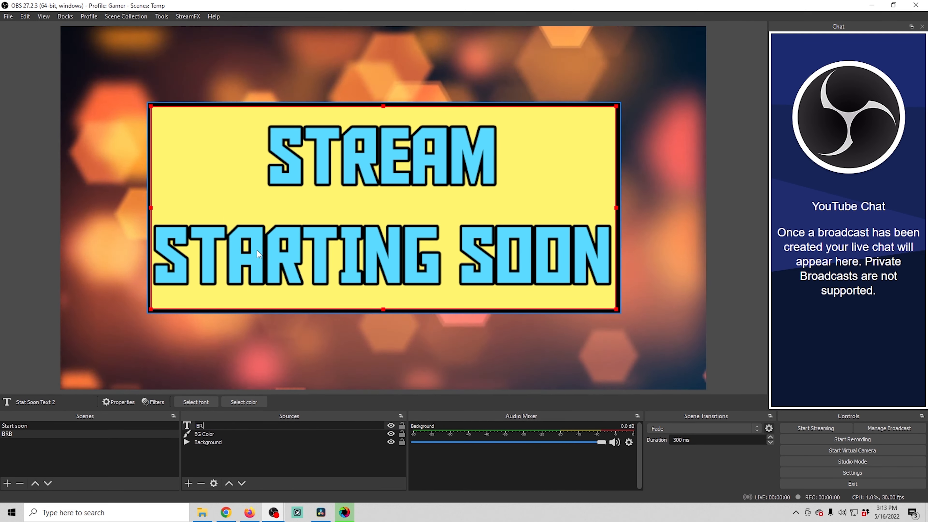
text(BRB Text)
key(Return)
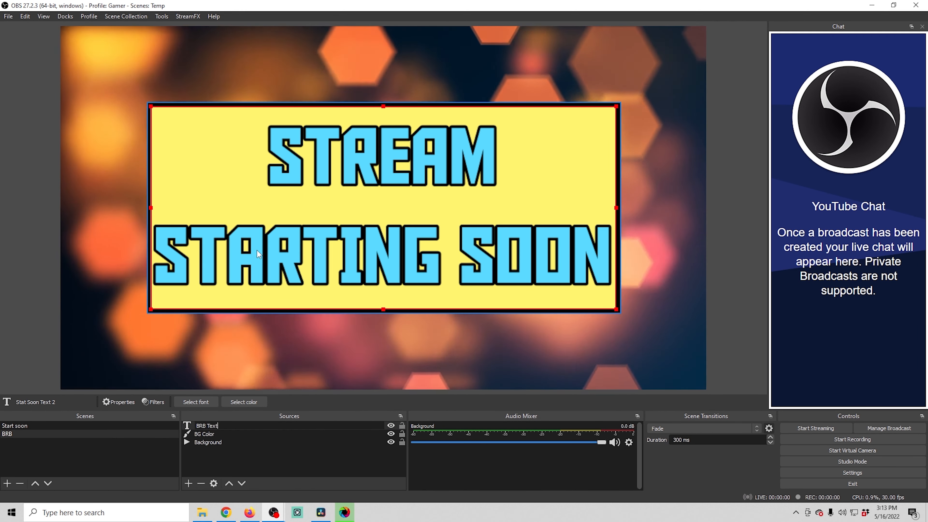
- Change BRB Text's text to "BE" on one line and "Right Back" on the next
right_click(224, 425)
click(223, 412)
key(ctrl+a)
text(BE)
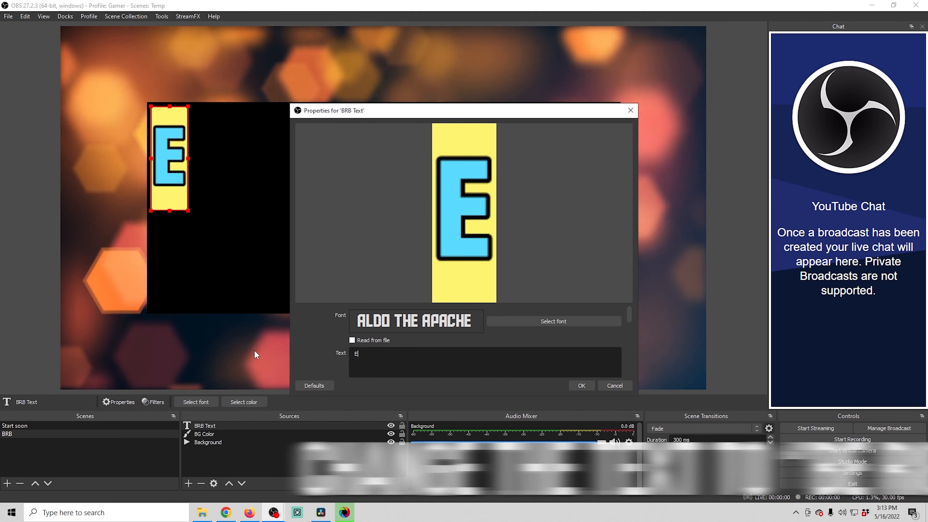
key(Return)
text(Right Back)
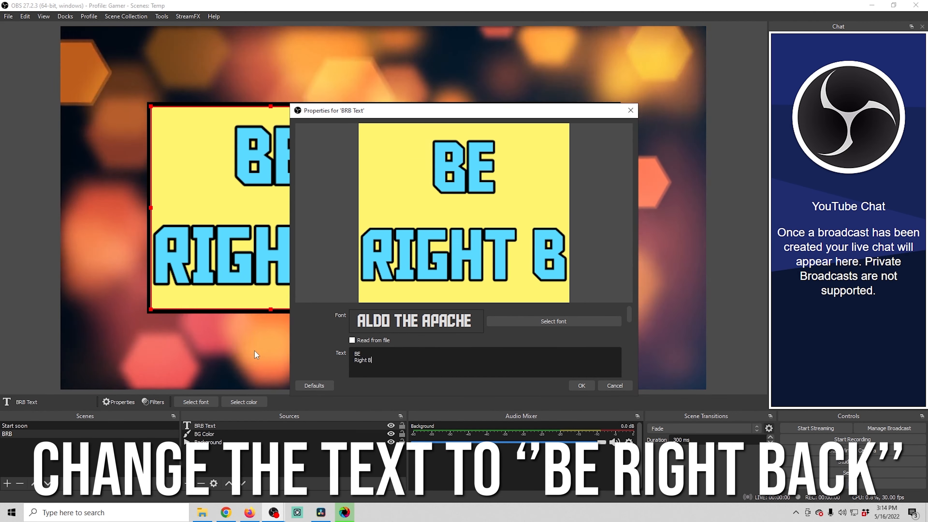
click(581, 385)
- Enlarge the BRB Text box so the words fill it
drag(506, 206, 582, 229)
right_click(445, 226)
mouse_move(504, 214)
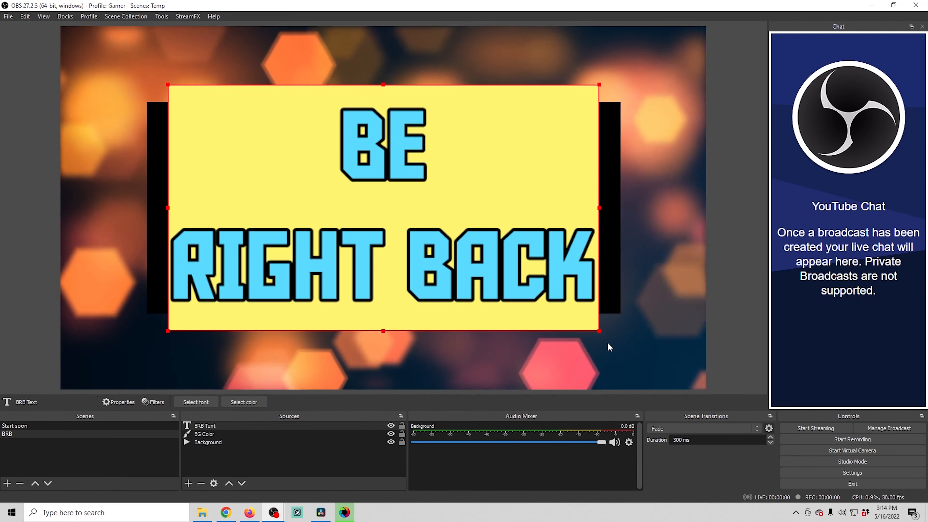
- Resize BG Color so it frames the enlarged BRB Text box as a border
click(391, 79)
drag(383, 314, 380, 335)
drag(621, 208, 603, 213)
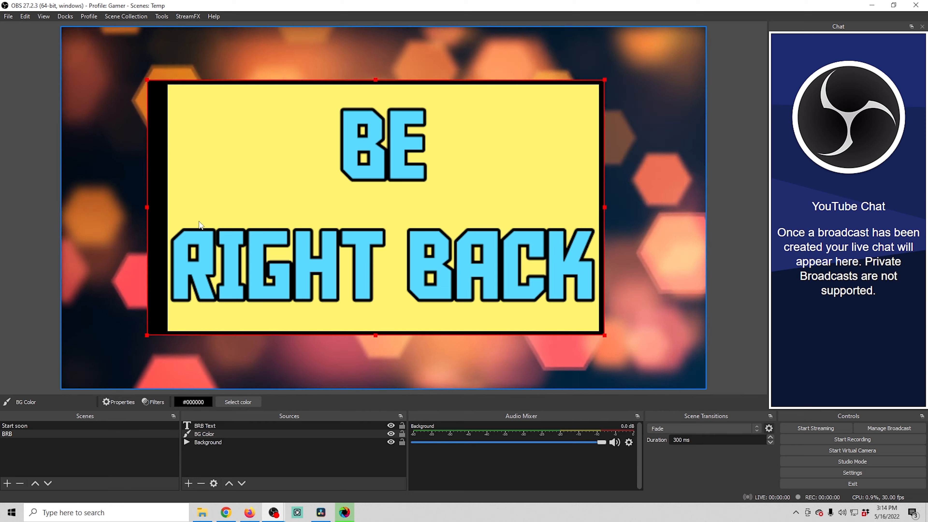
drag(146, 207, 162, 208)
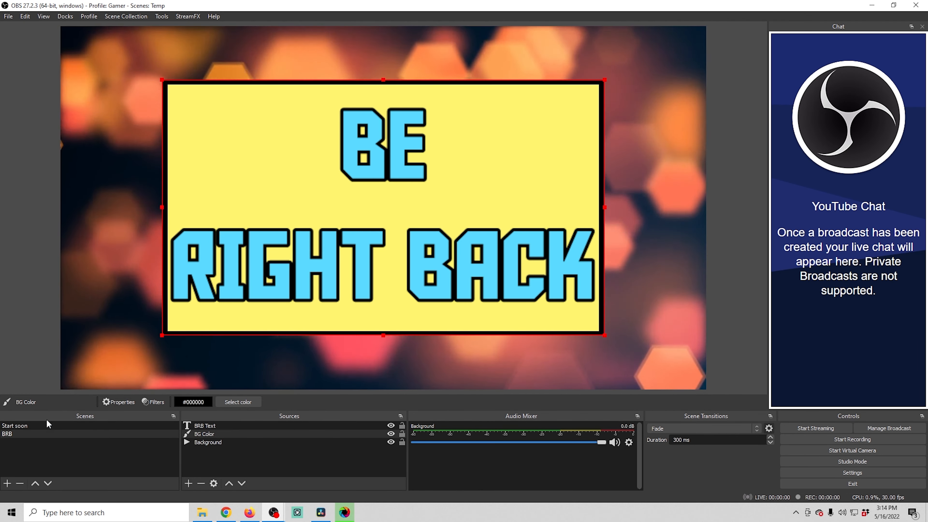
- Duplicate the BRB scene and name the copy Stream Ended
click(49, 425)
click(49, 433)
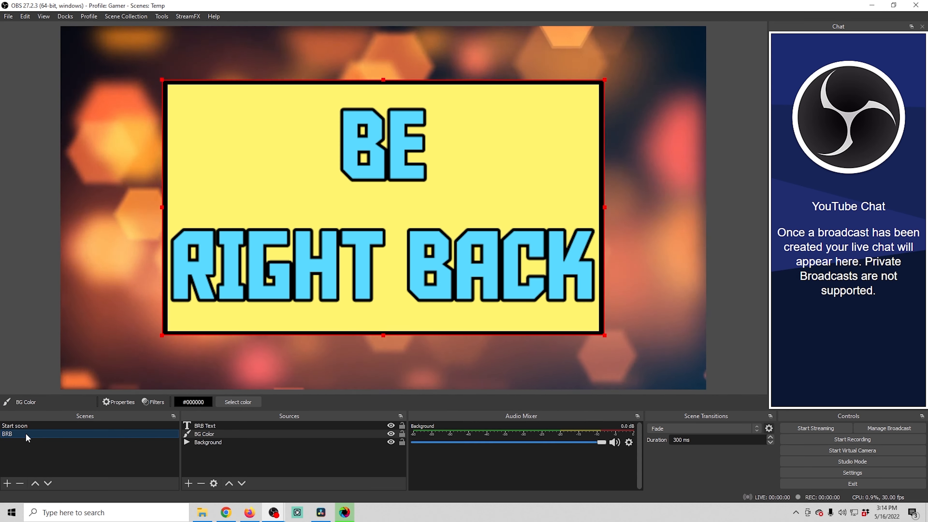
right_click(27, 435)
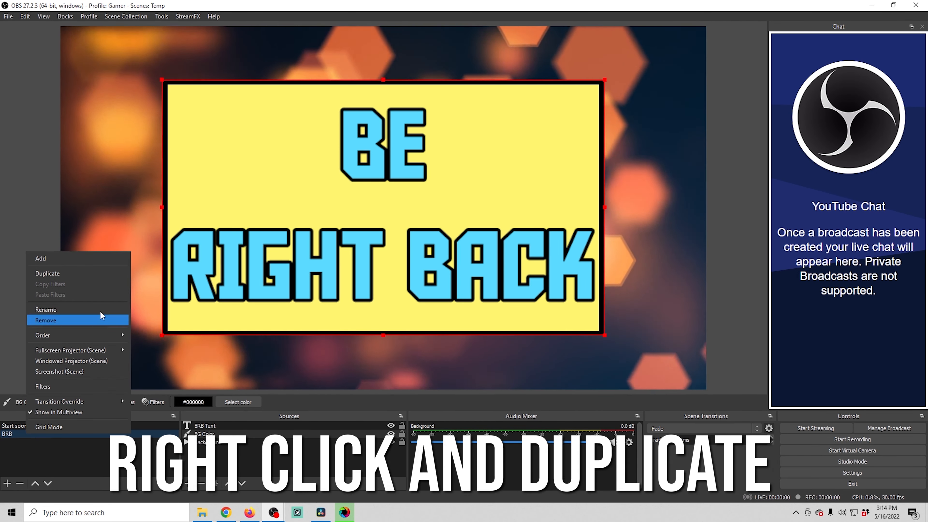
click(88, 274)
text(Stream En)
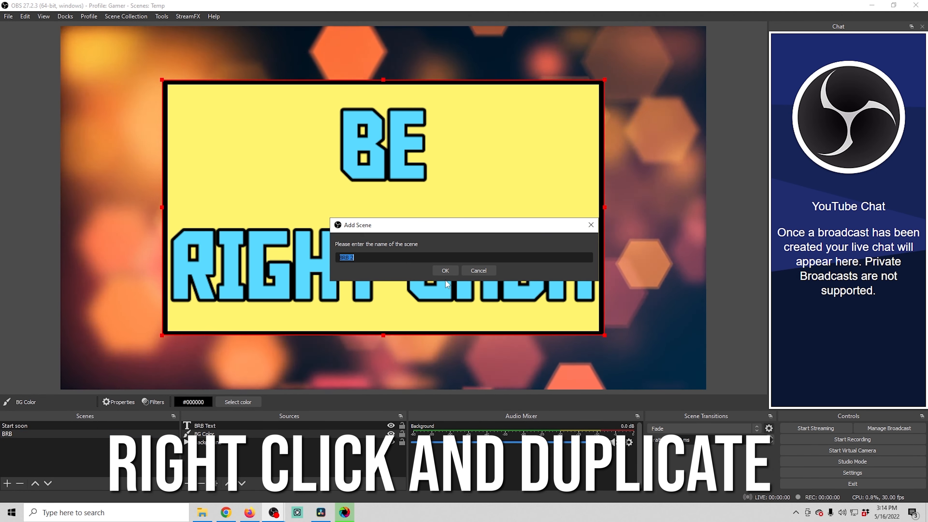
text(ded)
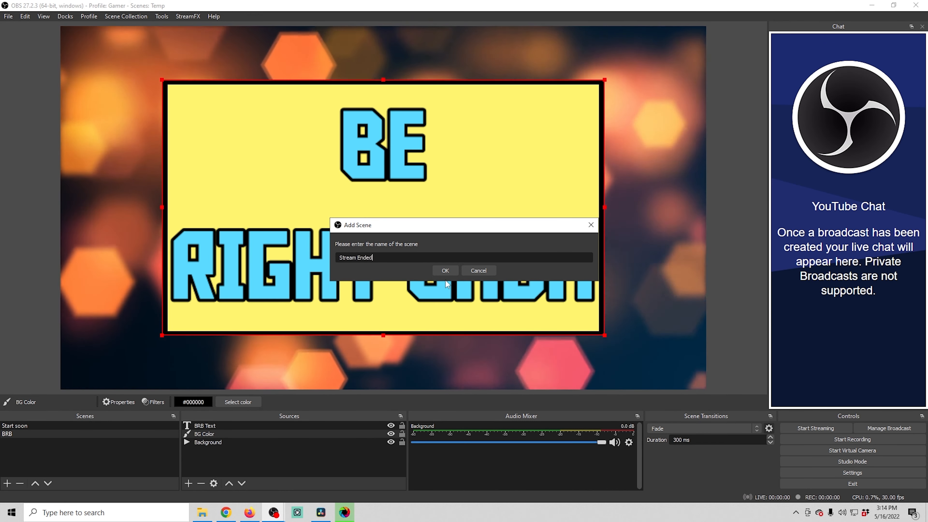
click(444, 270)
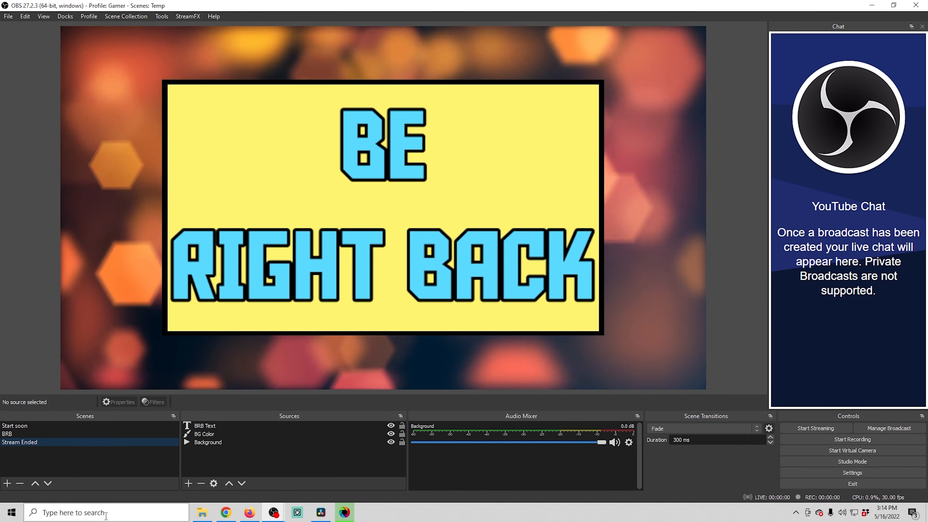
- Copy BRB Text in the Stream Ended scene and paste it as a duplicate
click(205, 425)
right_click(206, 426)
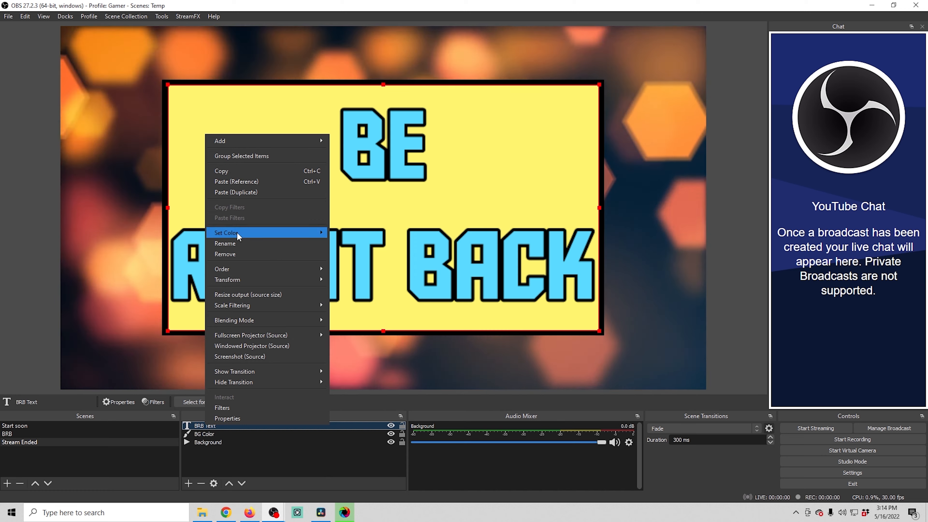
click(231, 171)
right_click(206, 425)
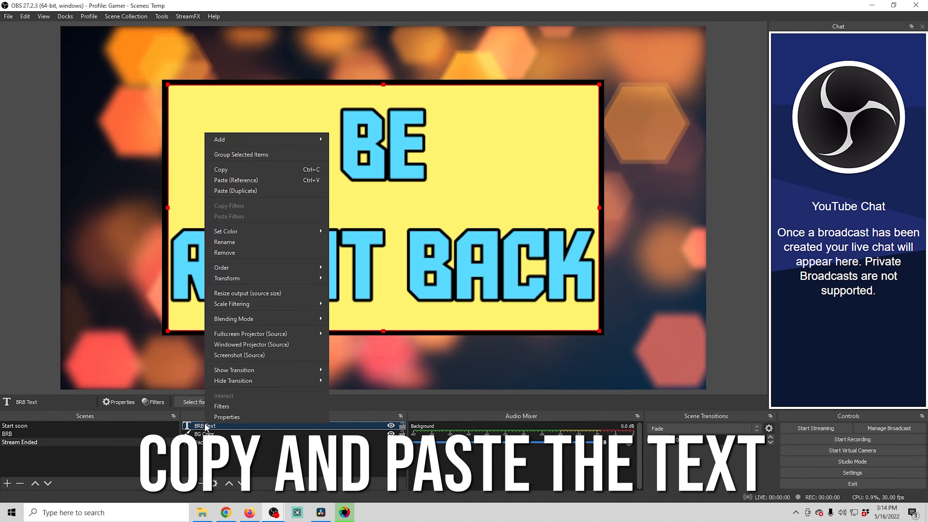
click(245, 191)
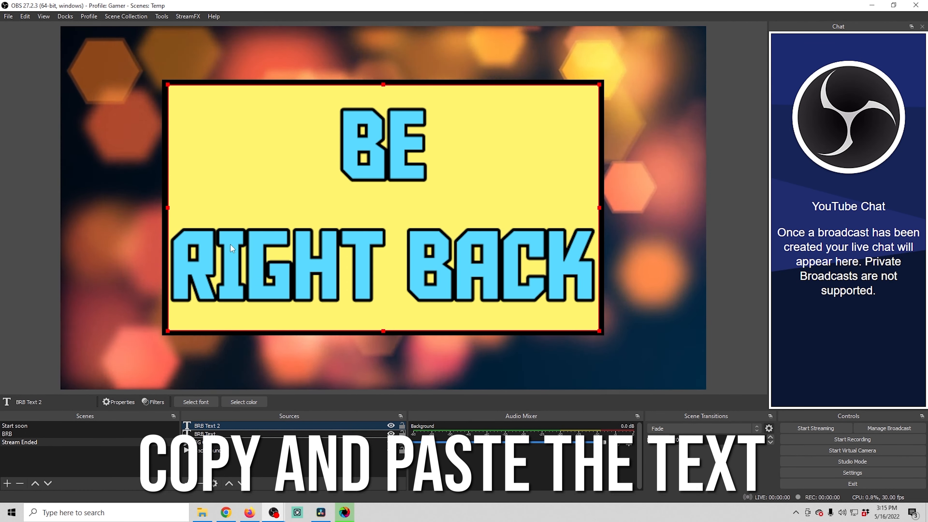
- Remove the original BRB Text source from the Stream Ended scene
right_click(208, 434)
click(241, 264)
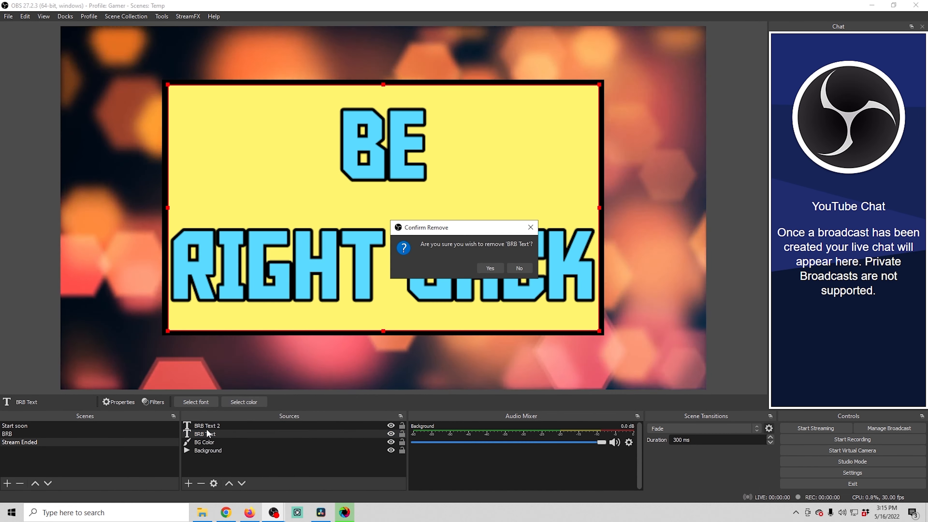
click(544, 267)
- Rename the duplicated text source in the Stream Ended scene to Stream Ended Text
right_click(229, 425)
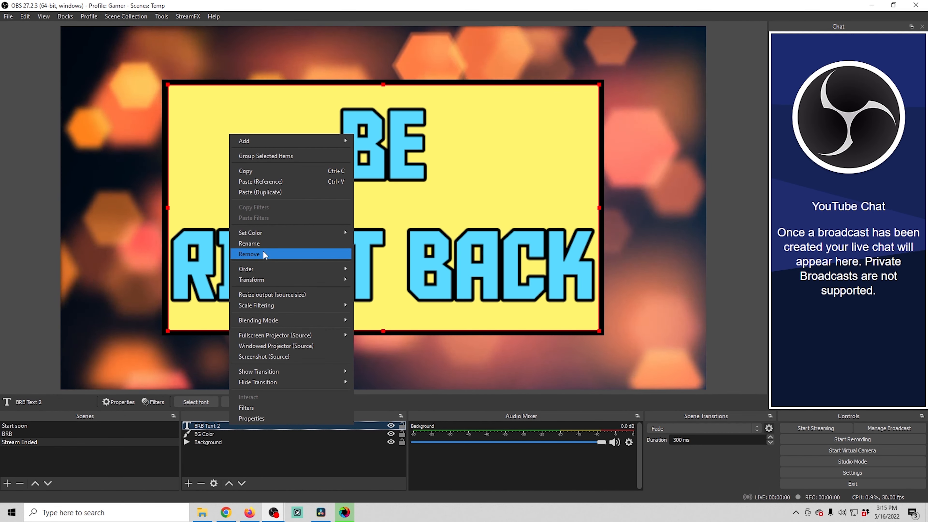
click(262, 243)
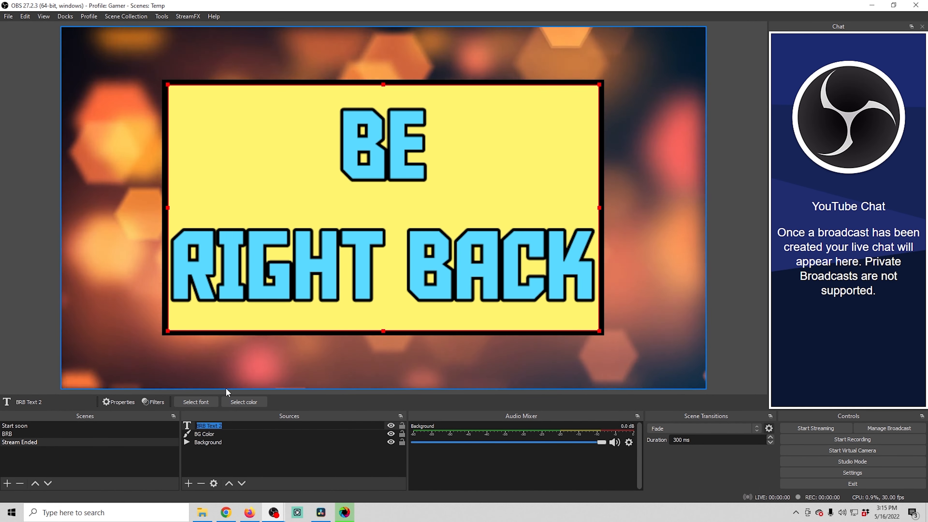
text(Stream En)
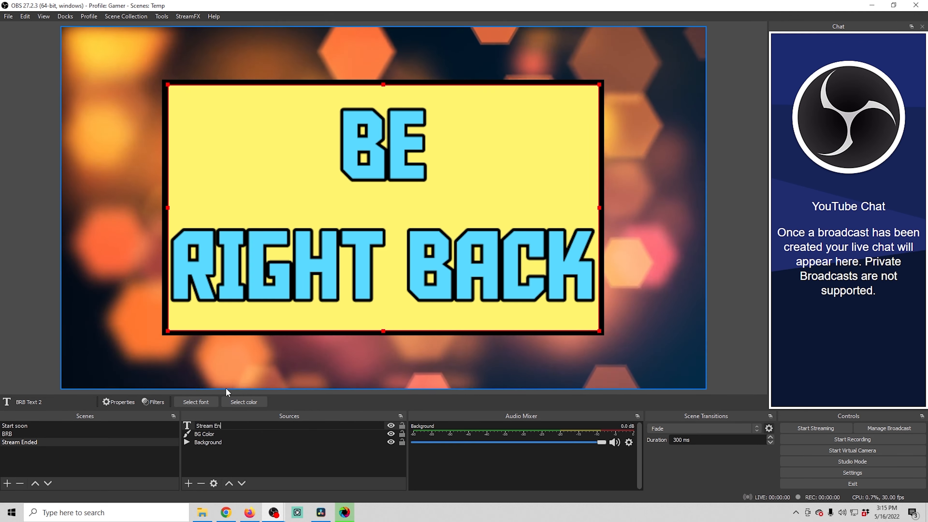
text(ded Text)
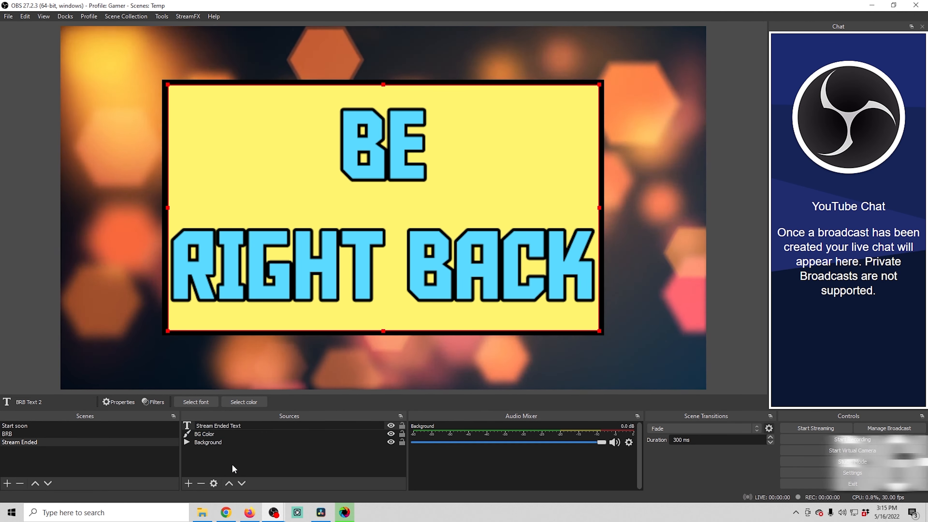
click(229, 465)
- Change the Stream Ended Text's text to "Stream" and "Has Ended" on two lines
right_click(224, 425)
click(238, 417)
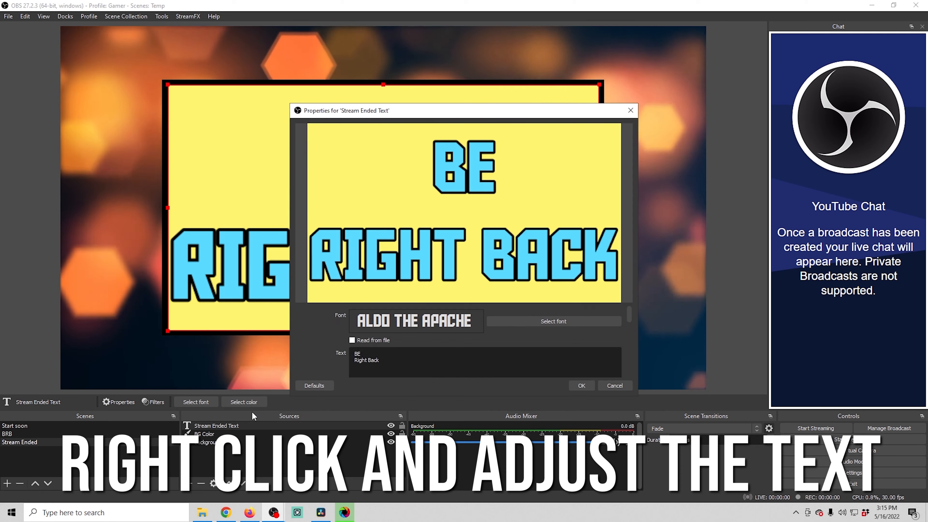
drag(409, 359, 305, 356)
text(Stream)
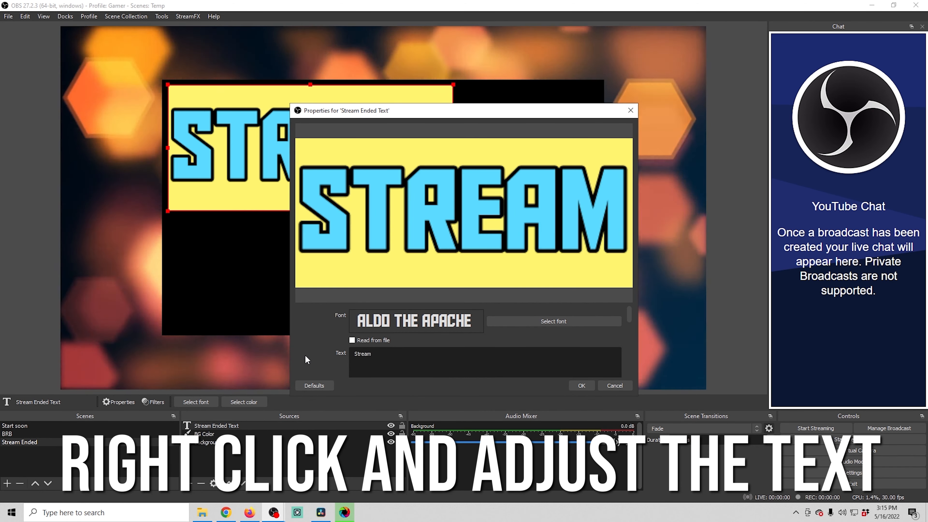
key(Return)
text(Has Ended)
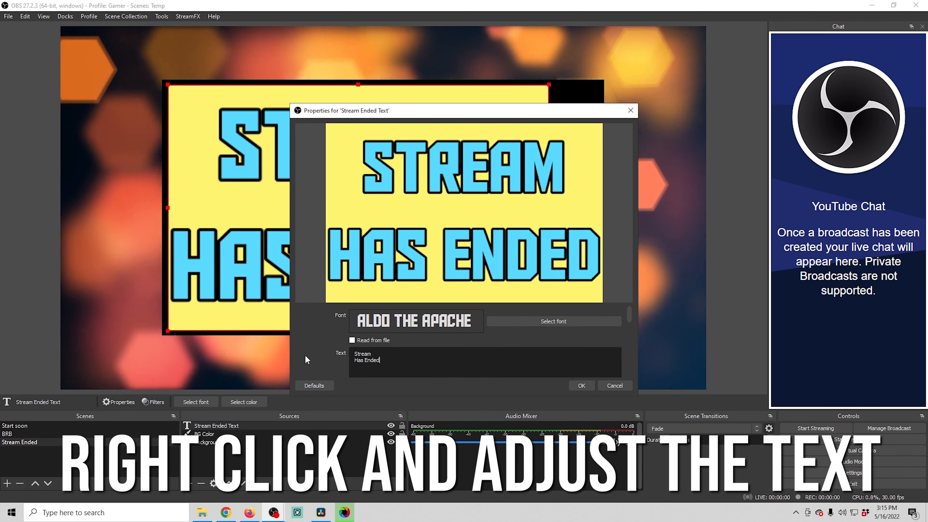
click(581, 385)
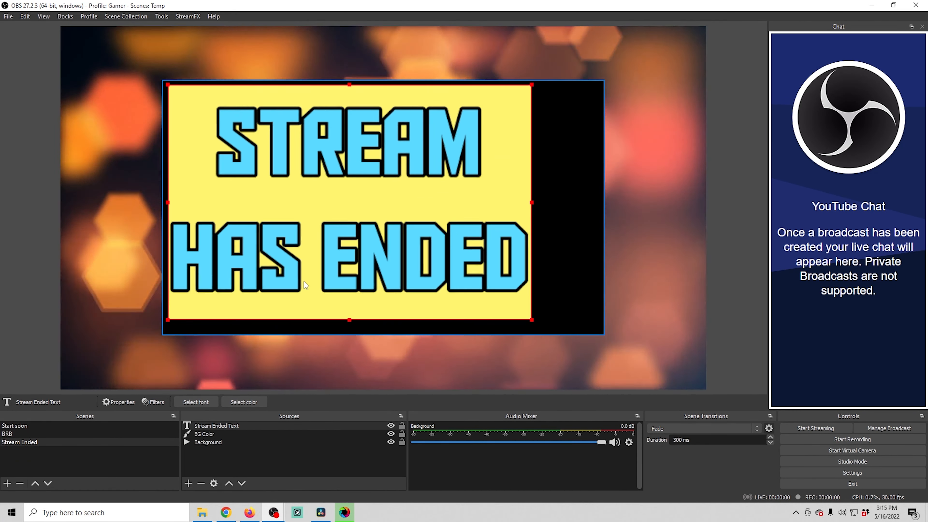
- Move the Stream Ended Text panel and reposition it within the frame using a transform option
drag(303, 281, 337, 284)
right_click(381, 273)
mouse_move(457, 214)
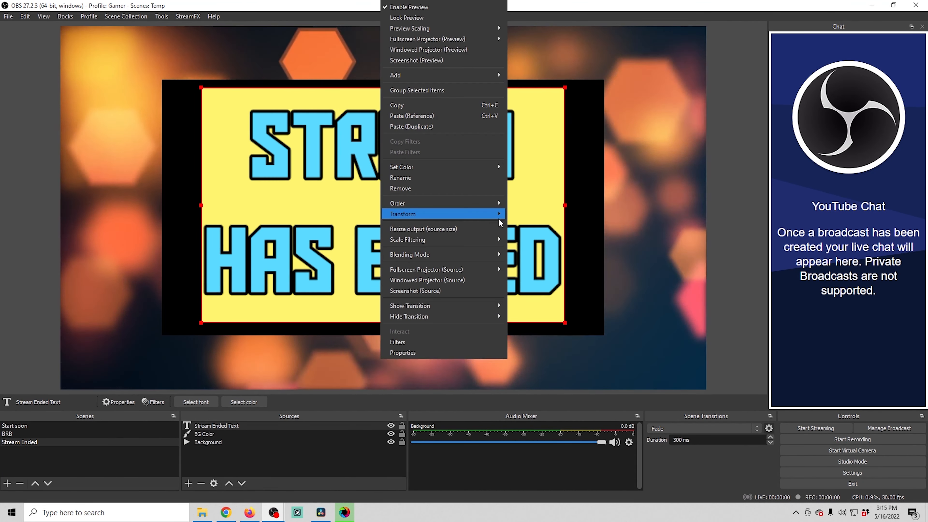
click(544, 347)
- Resize BG Color on all four sides so it frames the Stream Ended Text panel as a thin border
click(595, 256)
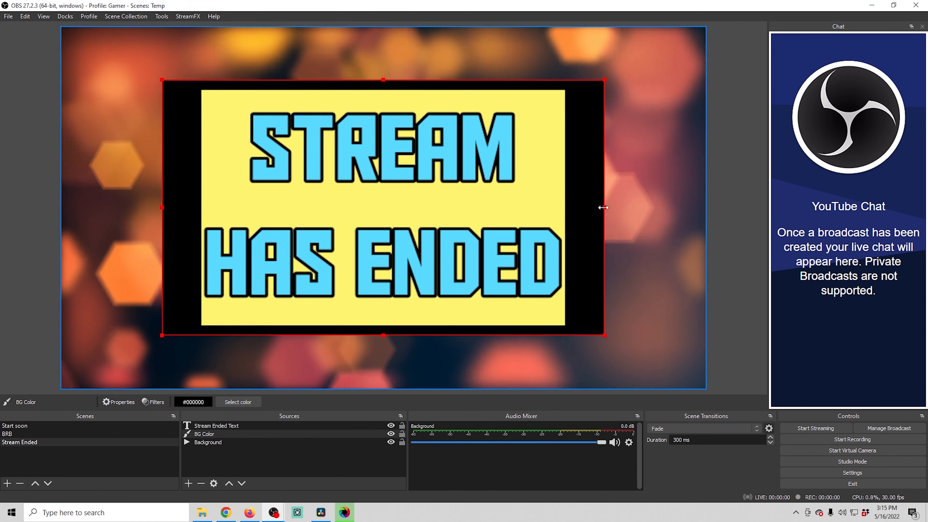
drag(604, 207, 571, 207)
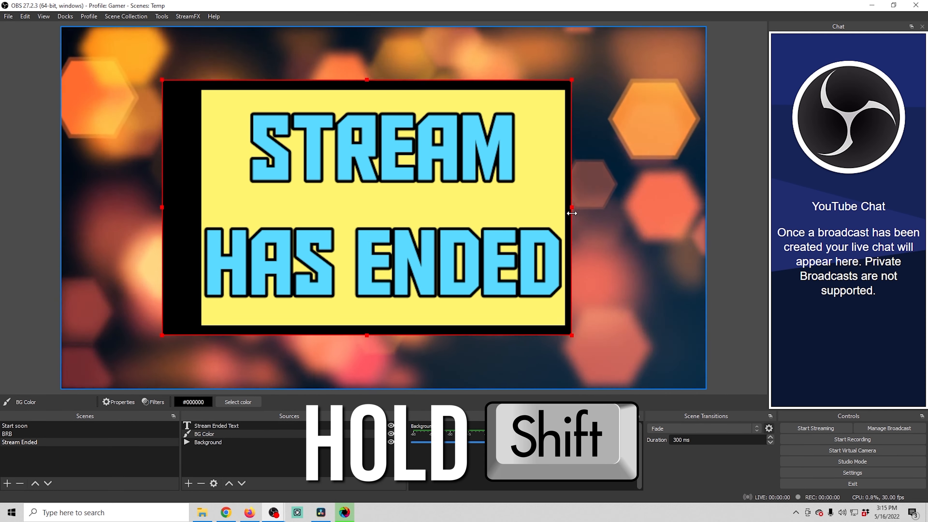
drag(367, 80, 367, 86)
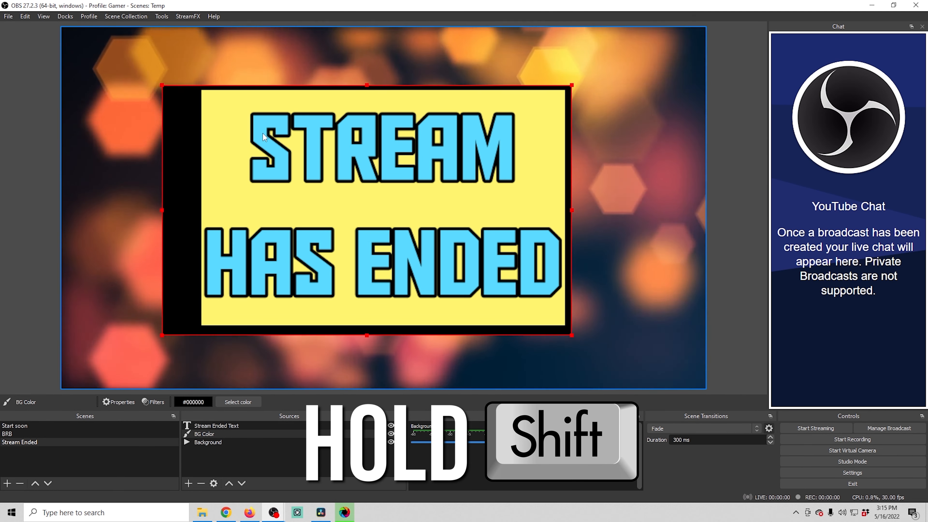
drag(162, 209, 196, 212)
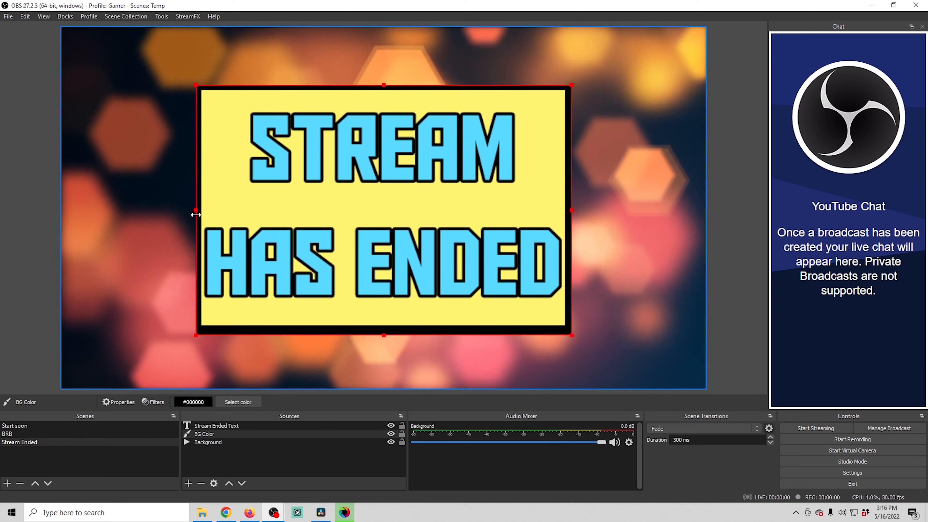
drag(382, 335, 382, 331)
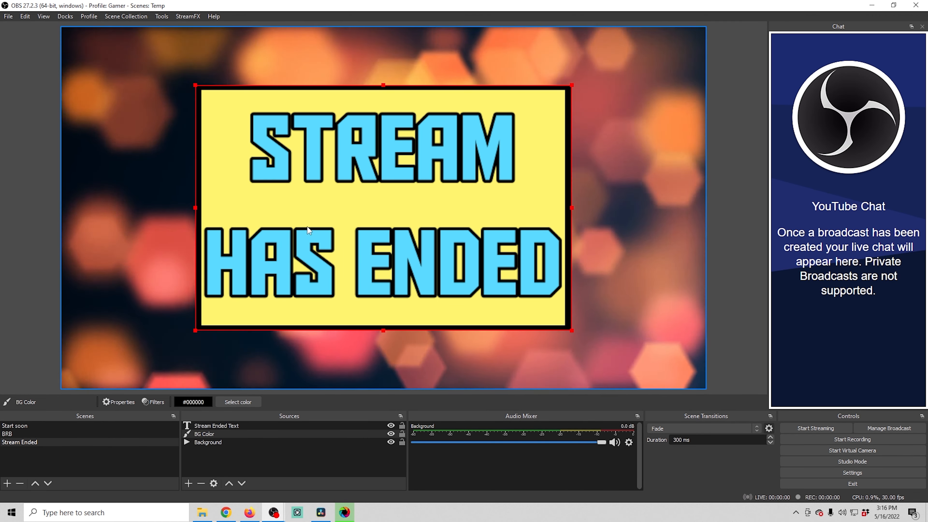
click(143, 246)
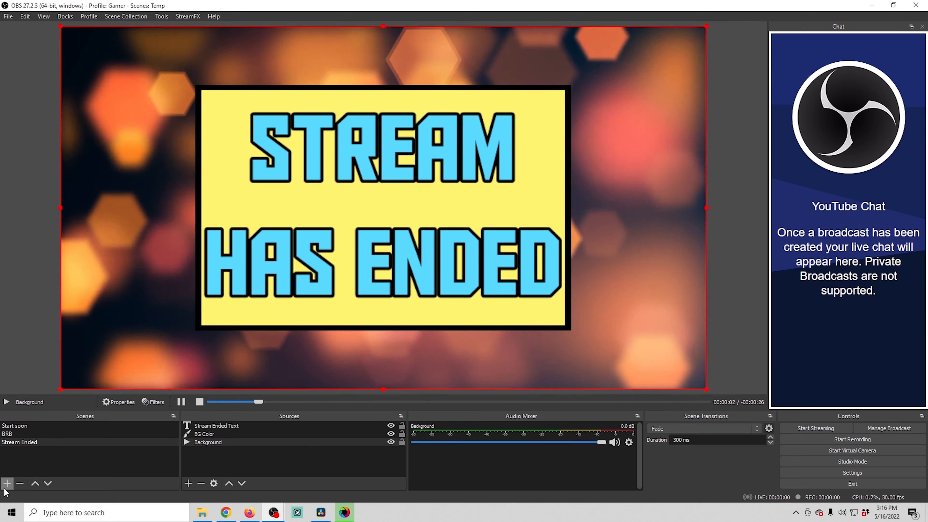
- Add a new scene named Talking
click(7, 484)
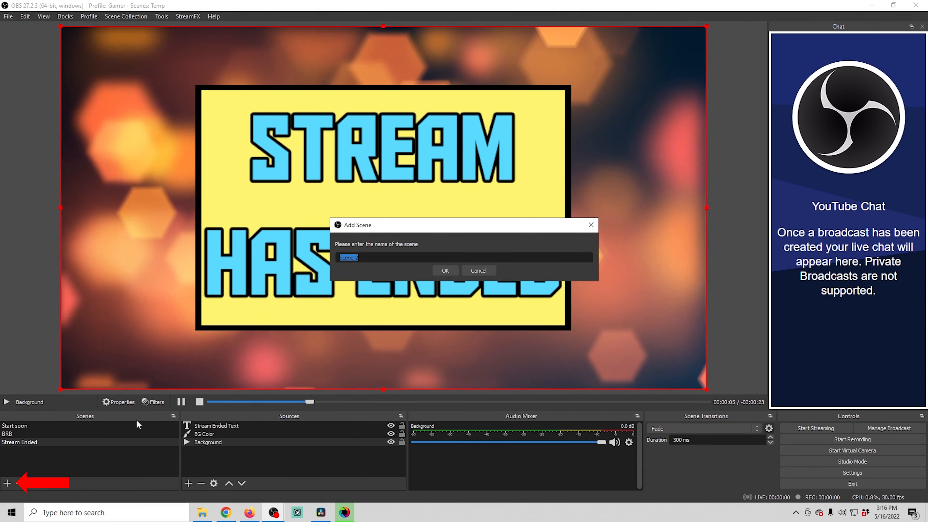
text(Talking)
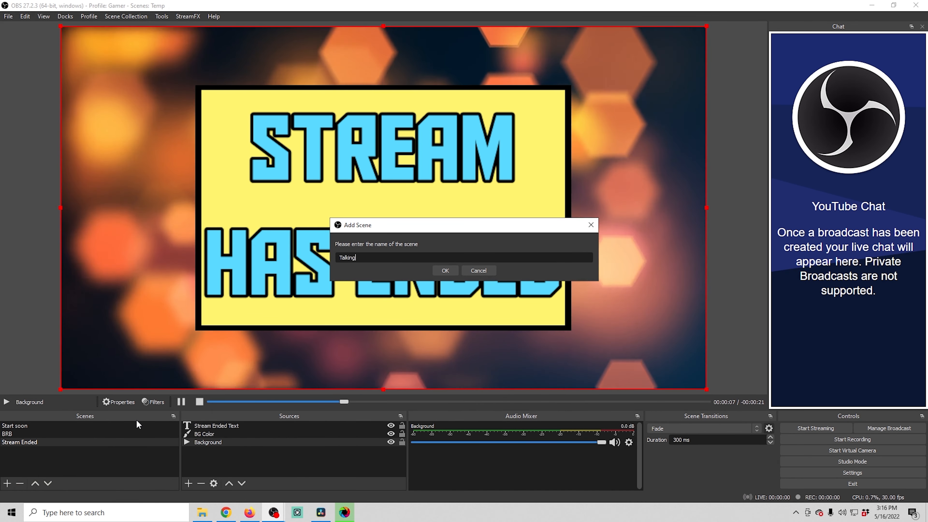
click(443, 270)
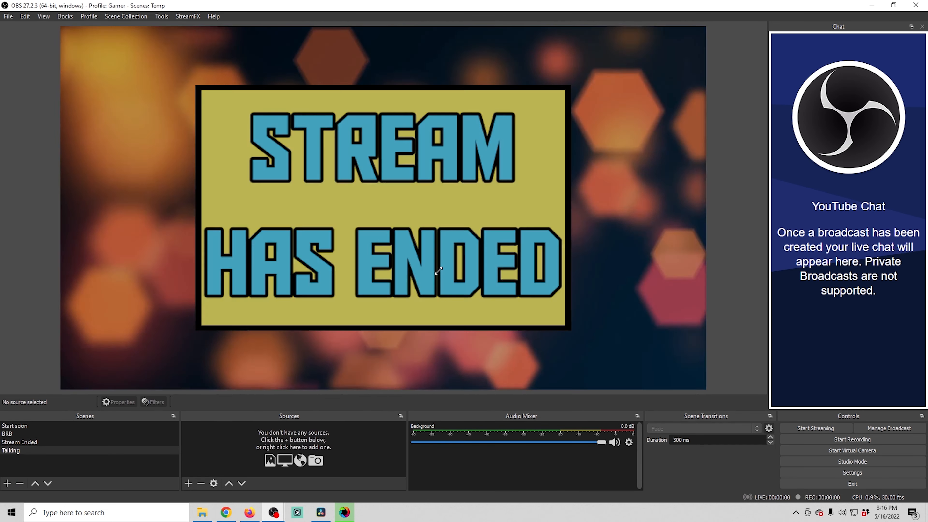
- Add a Video Capture Device source named Camera to the Talking scene
click(189, 484)
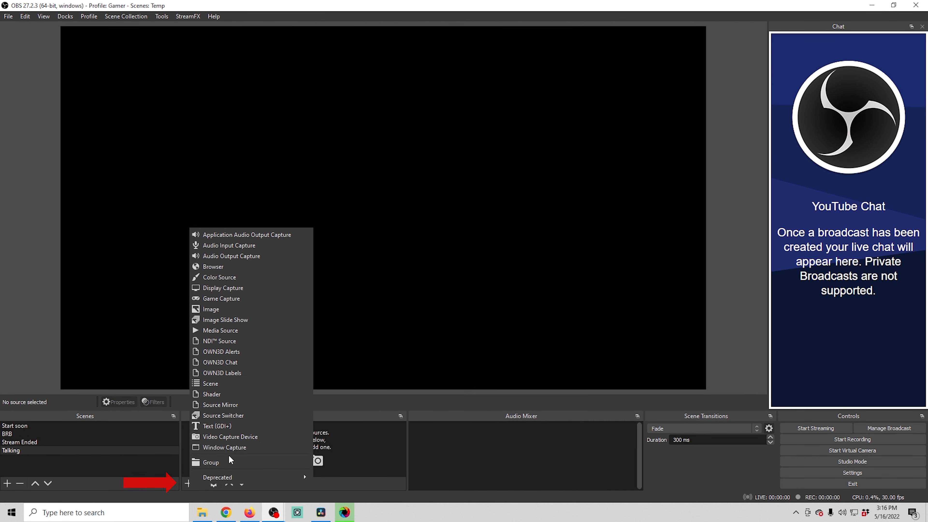
click(228, 436)
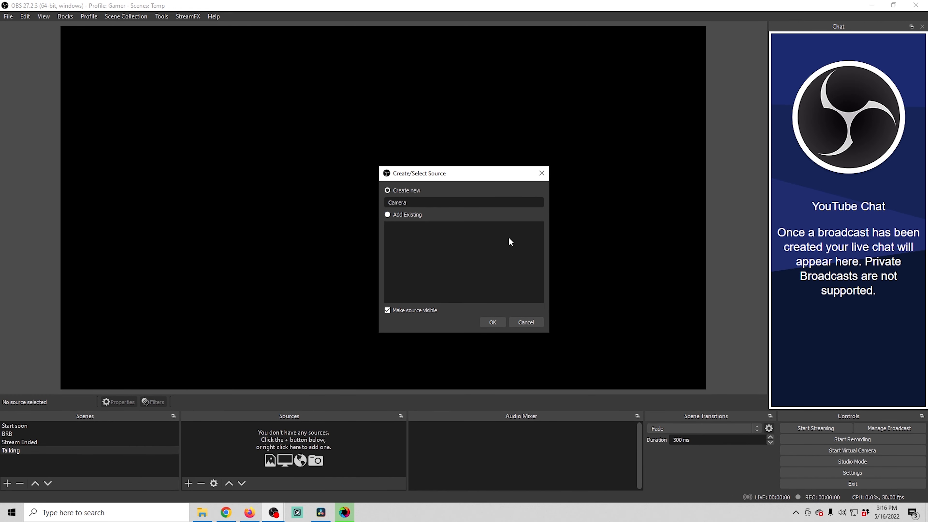
click(497, 323)
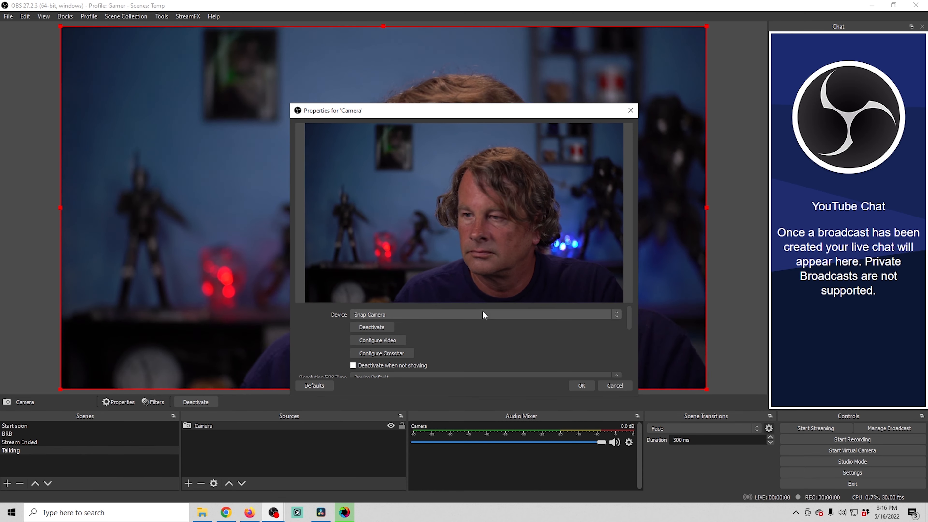
- Set the camera's Resolution/FPS Type to Custom with a 1920x1080 resolution
scroll(464, 336, down, 1)
click(413, 348)
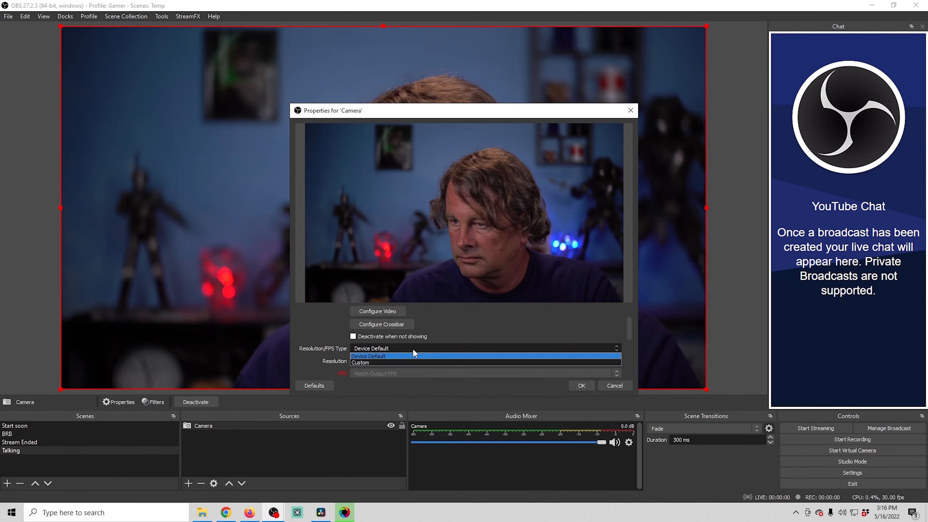
click(408, 360)
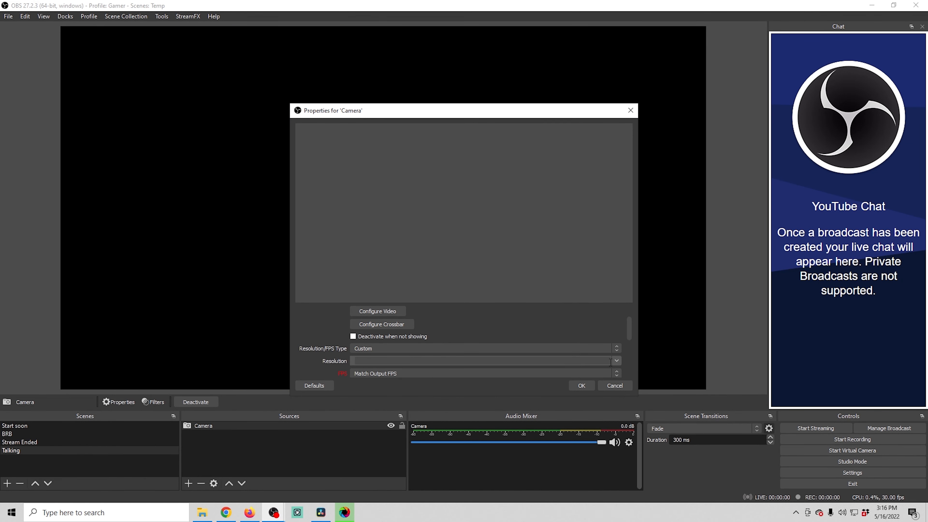
click(524, 369)
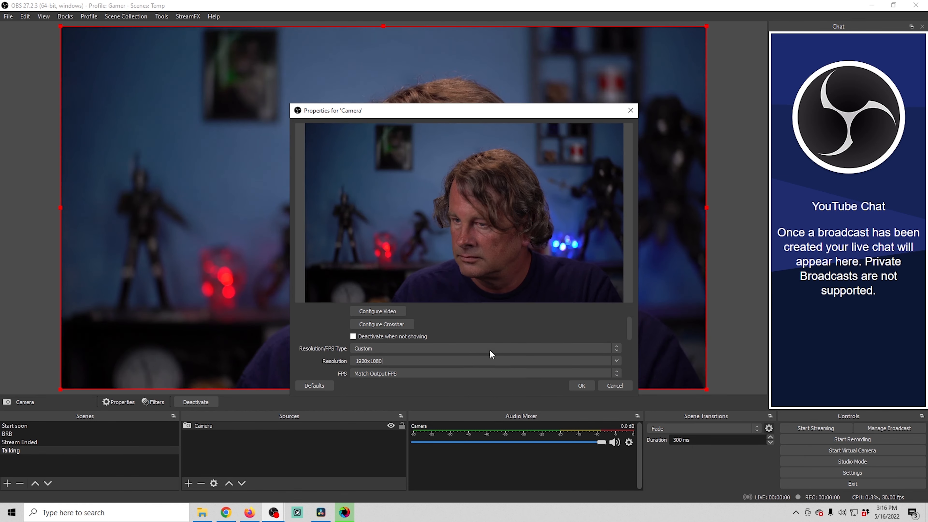
- Enable a custom audio device for the camera, choose Digital Audio Interface (4- Cam Link), and apply the properties
scroll(478, 323, down, 5)
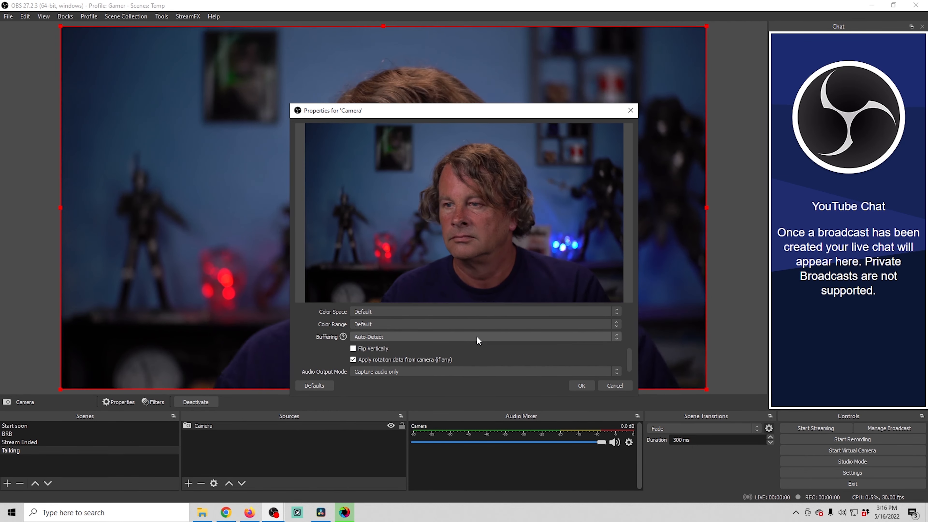
scroll(467, 338, down, 1)
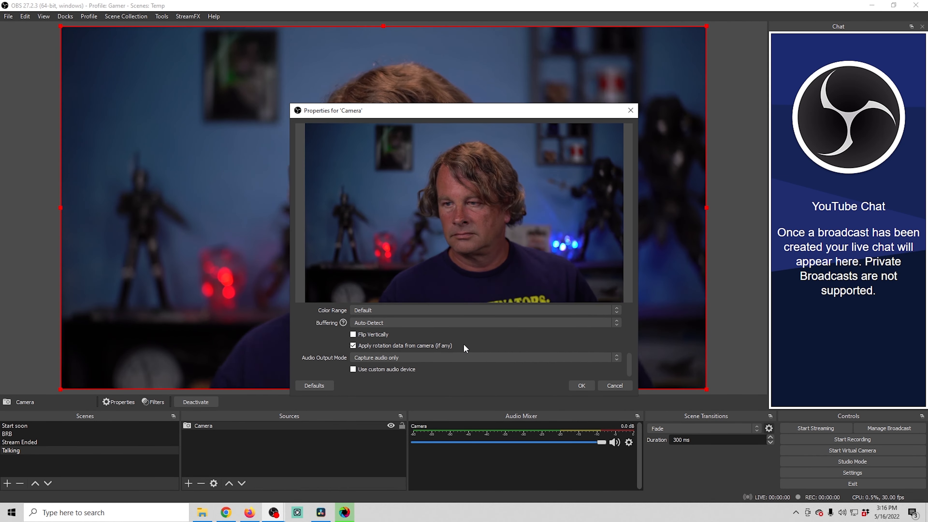
click(353, 370)
scroll(430, 340, down, 1)
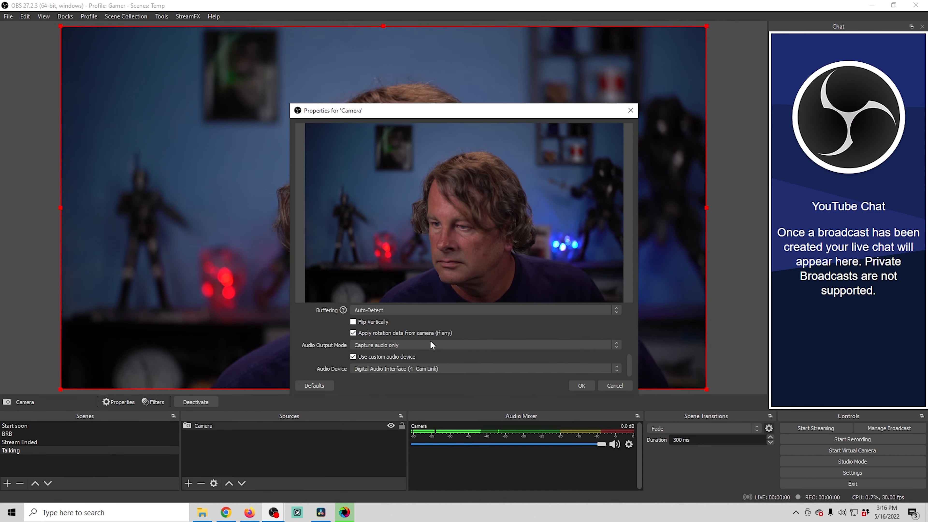
click(413, 368)
click(399, 374)
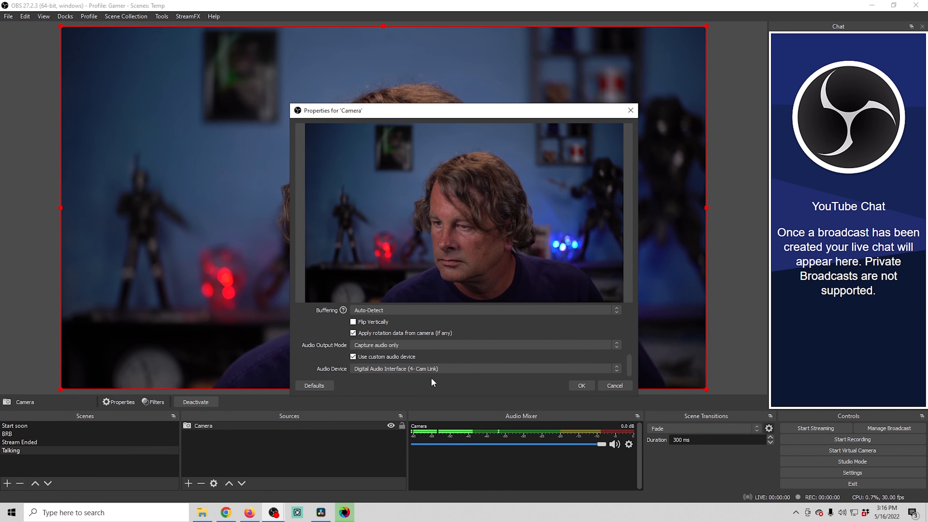
click(577, 385)
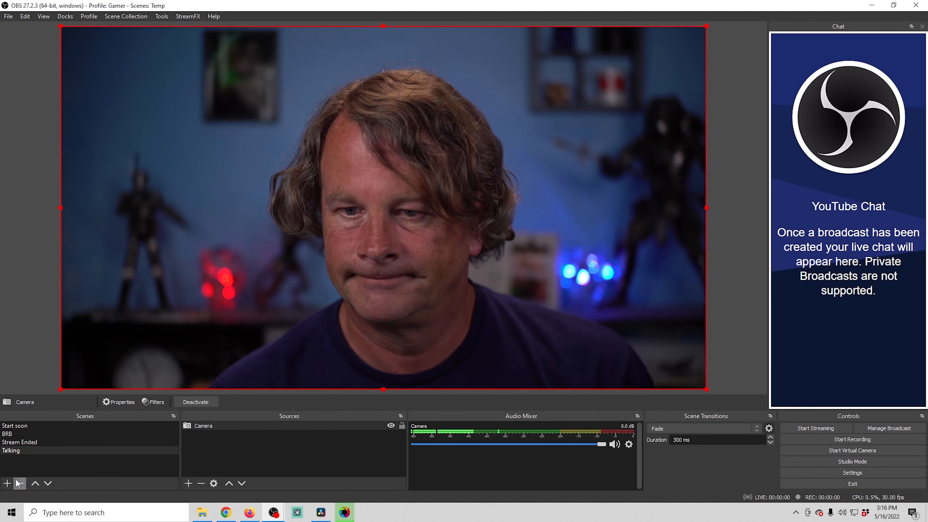
- Add a new scene named Game
click(7, 483)
text(G)
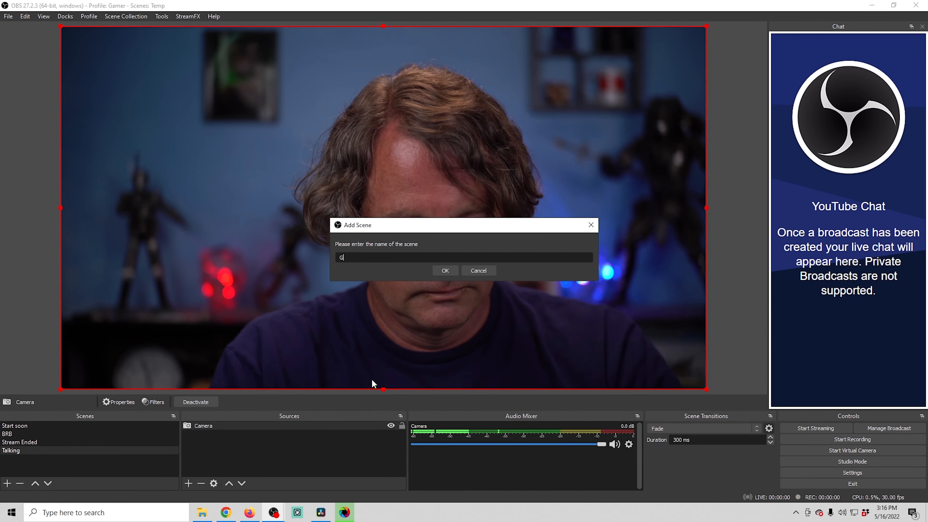
text(ame)
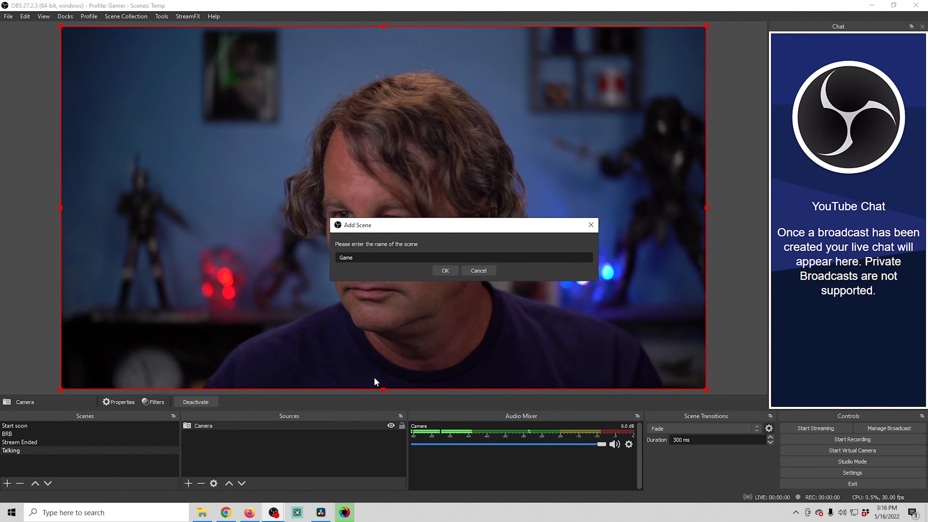
click(442, 270)
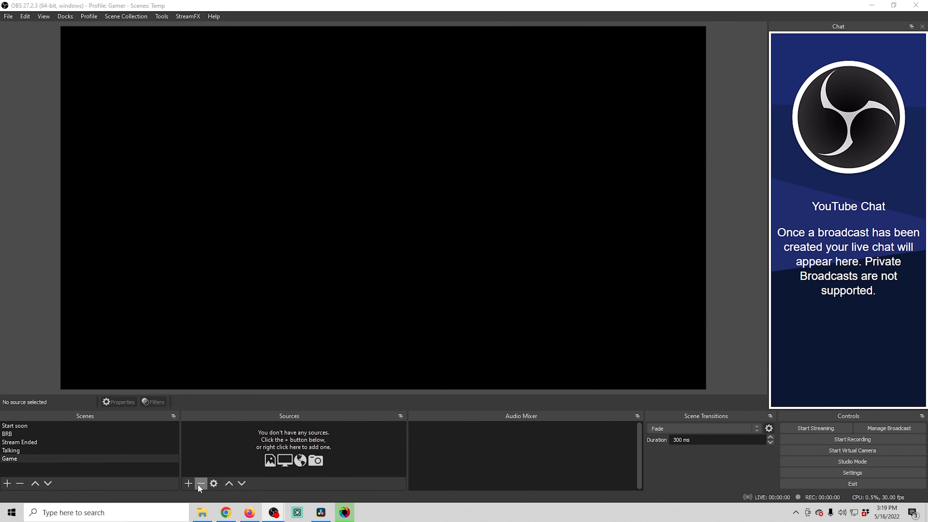
- Add an Image source named Overlay to the Game scene
click(188, 484)
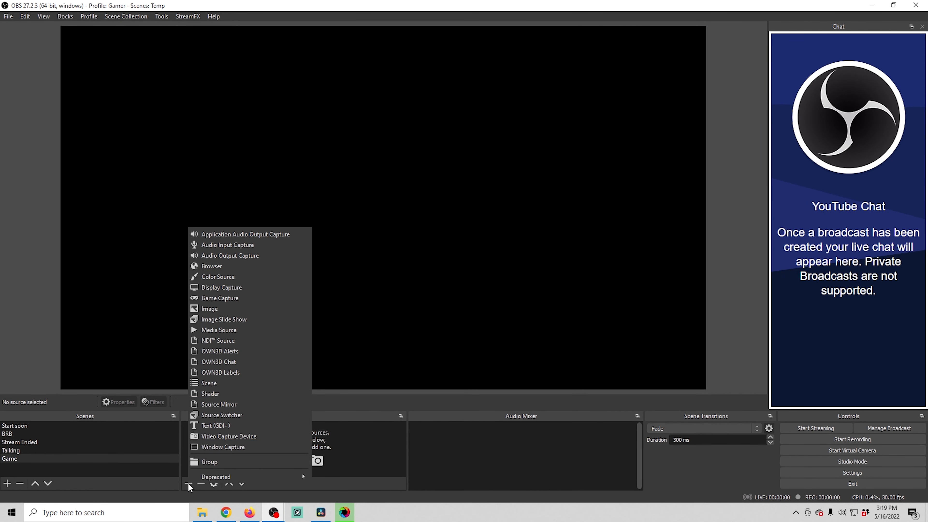
click(207, 312)
text(Overlay)
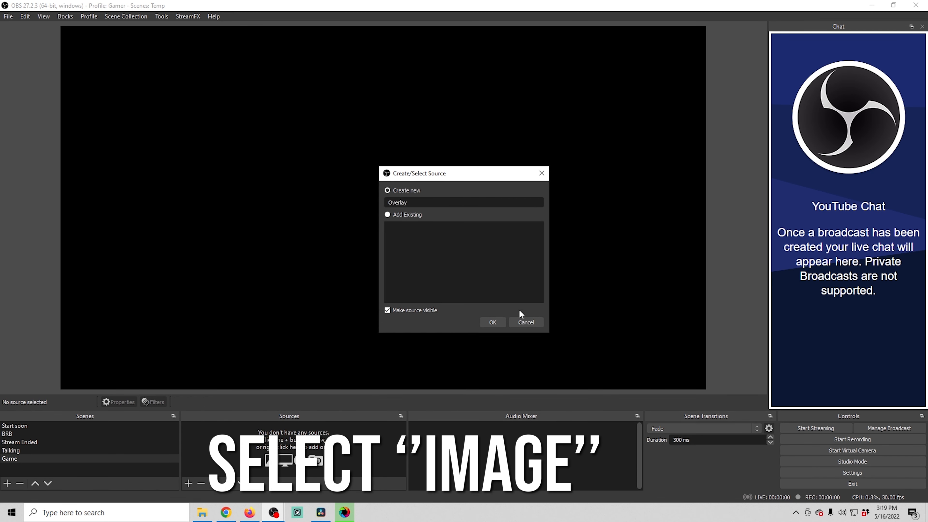
click(494, 322)
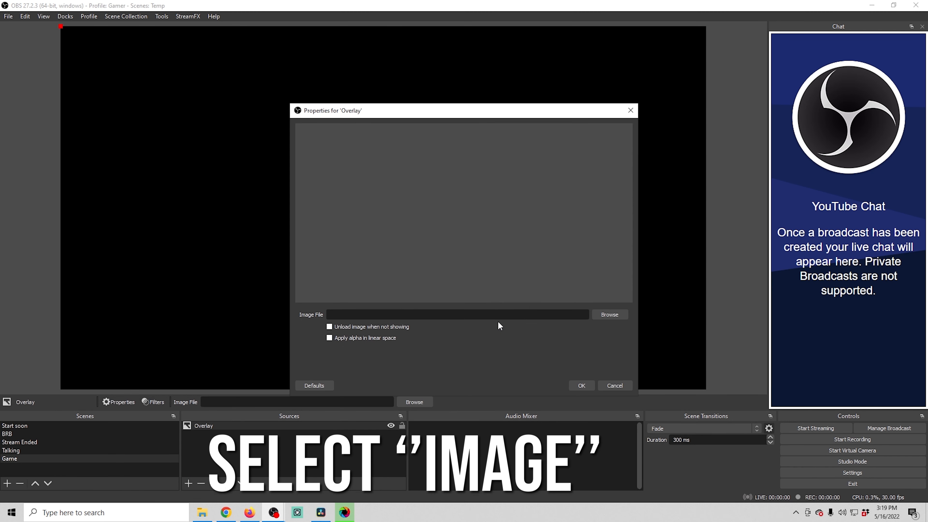
- Set the Overlay image source's file to Overlay.png from the Game Stream Setup folder and confirm
click(592, 315)
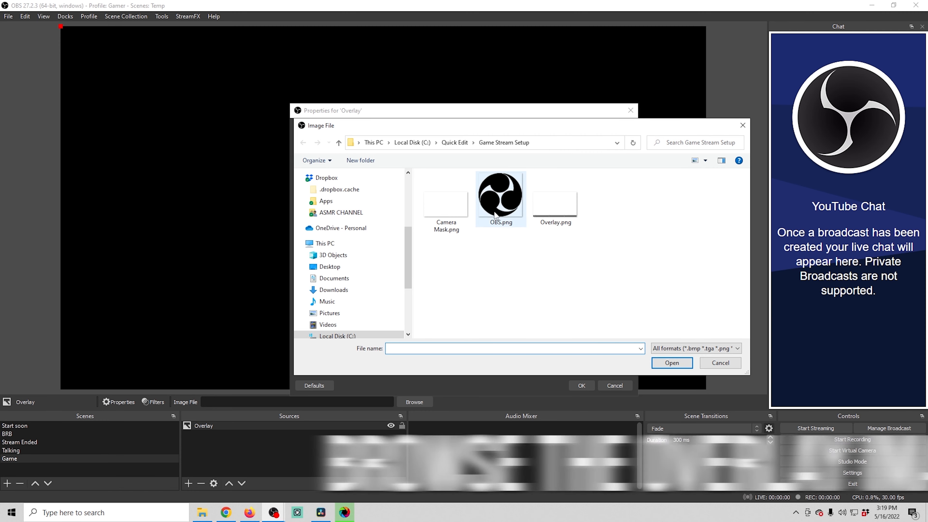
click(546, 207)
click(670, 362)
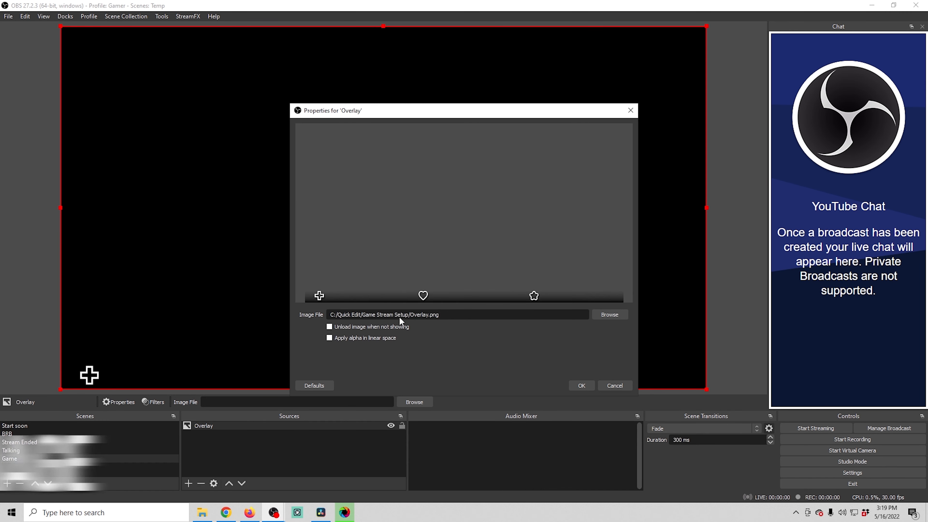
click(586, 383)
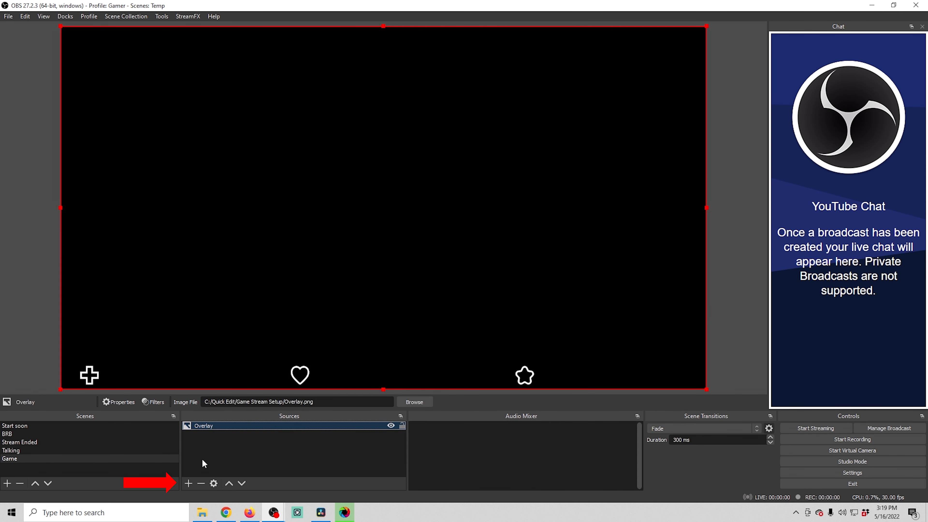
- Add the existing Camera video capture source to the Game scene and shrink it into the top-left corner
click(187, 486)
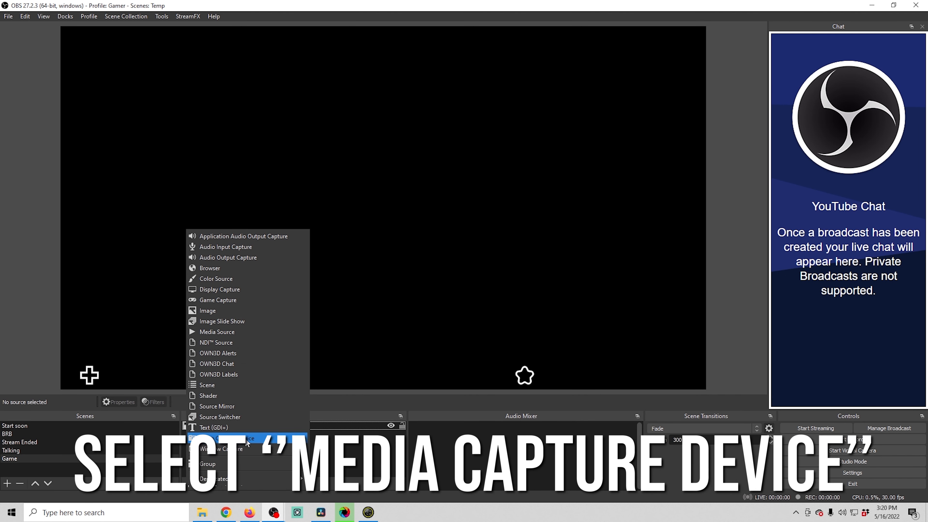
click(245, 438)
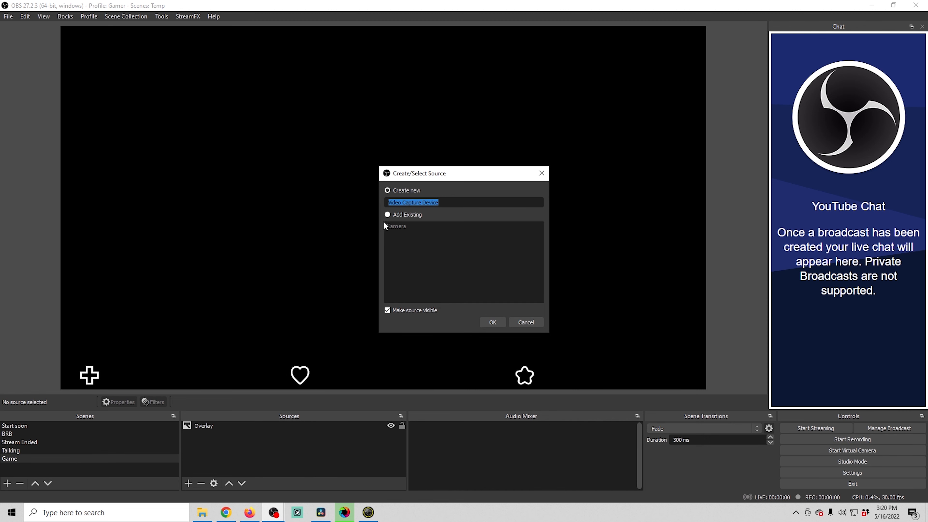
click(492, 322)
drag(707, 390, 143, 105)
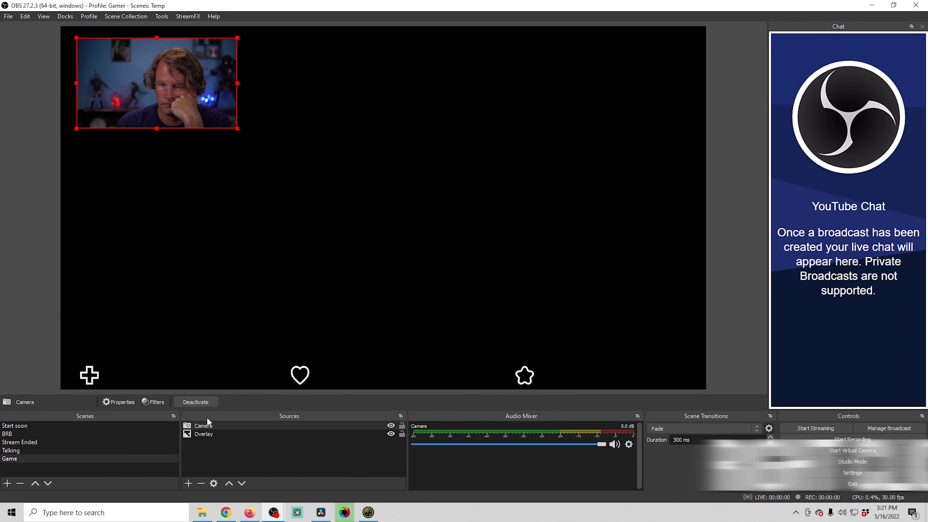
- Add an Image Mask/Blend filter to the Camera using Camera Mask.png, then nudge the camera slightly down
right_click(210, 424)
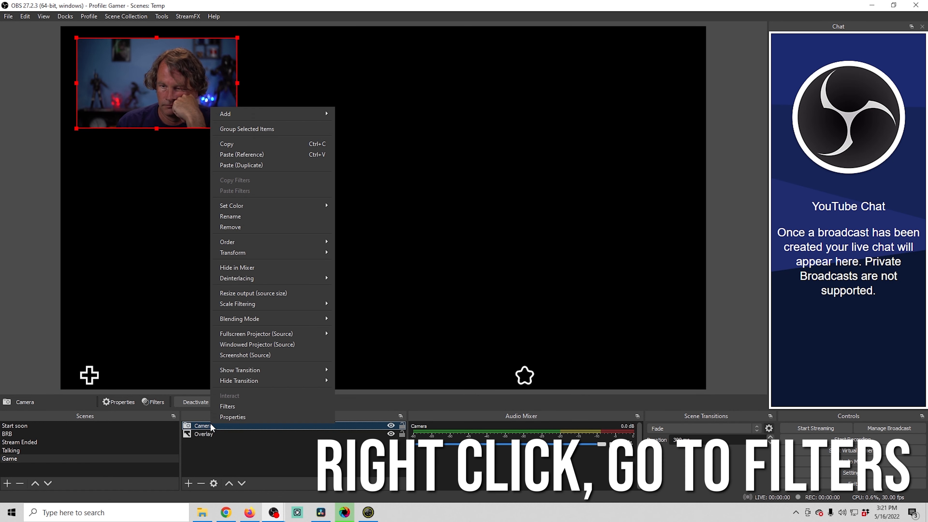
click(269, 407)
click(266, 422)
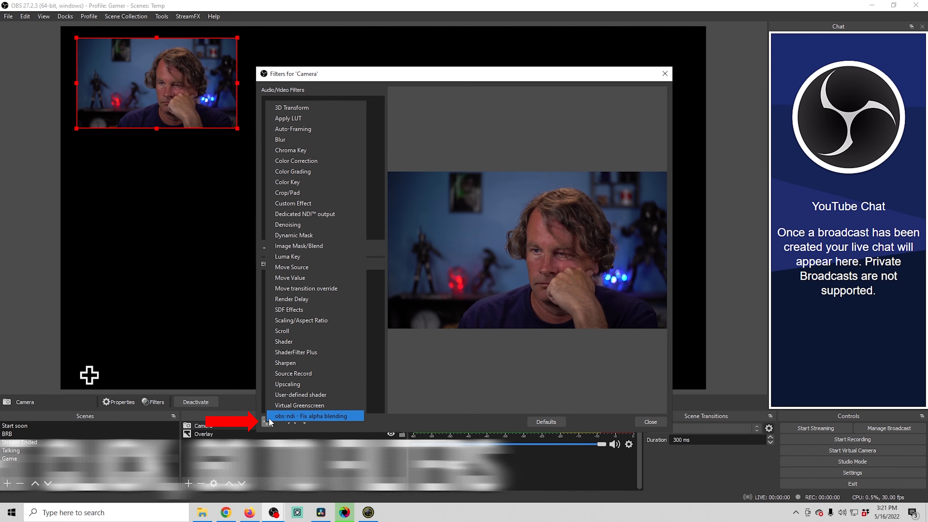
click(280, 246)
click(444, 270)
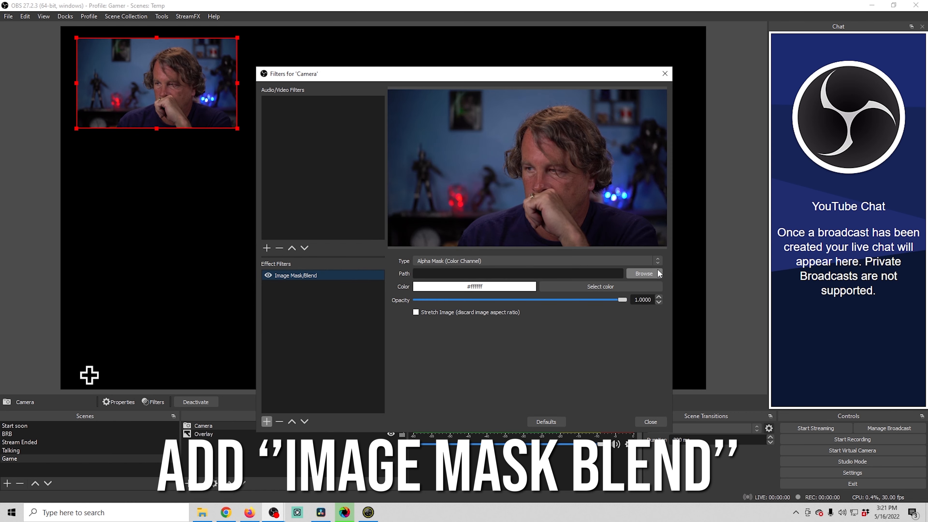
click(644, 273)
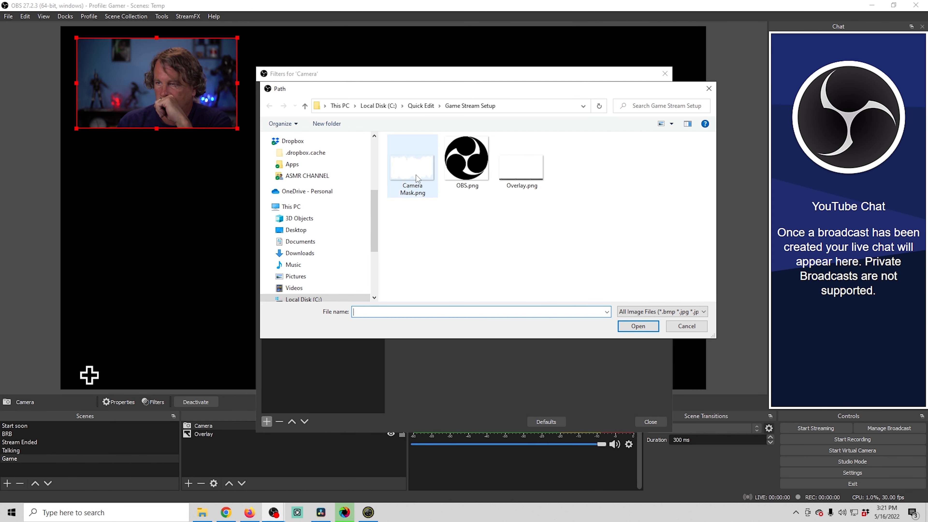
click(638, 325)
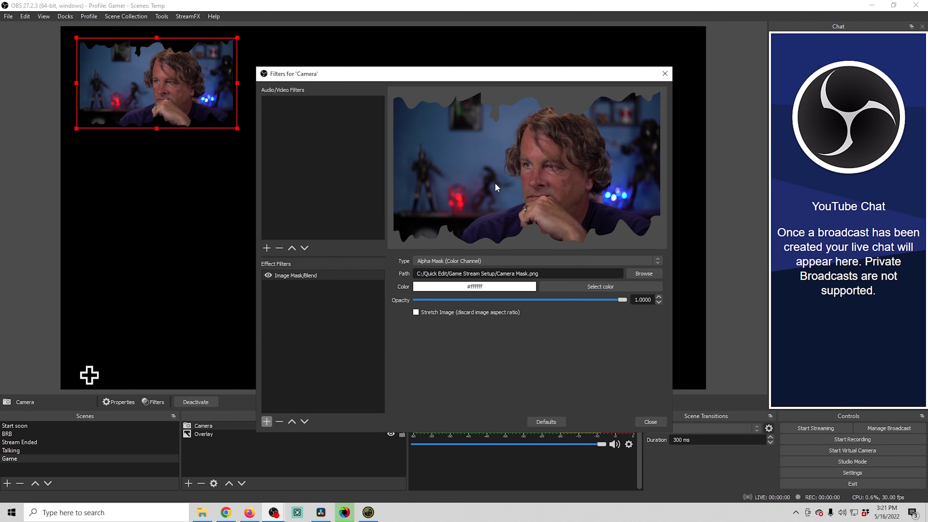
click(642, 419)
mouse_move(194, 59)
mouse_down()
mouse_move(325, 151)
mouse_move(199, 67)
mouse_up()
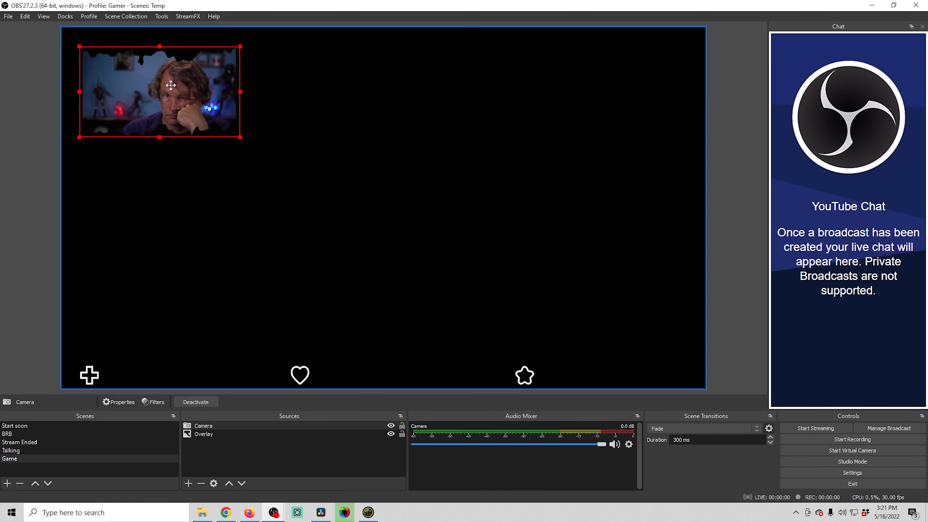
- Add the existing Background media source to the Talking scene and move it beneath the Camera
click(50, 451)
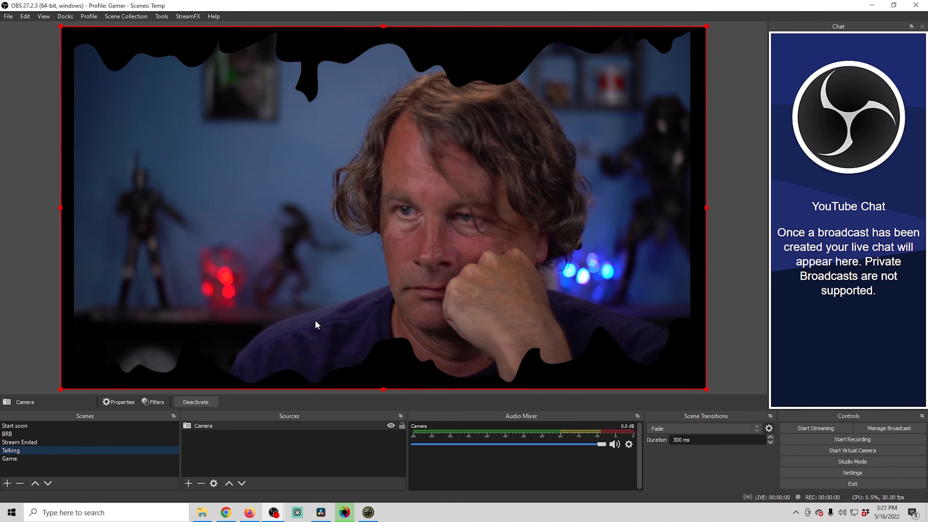
click(491, 55)
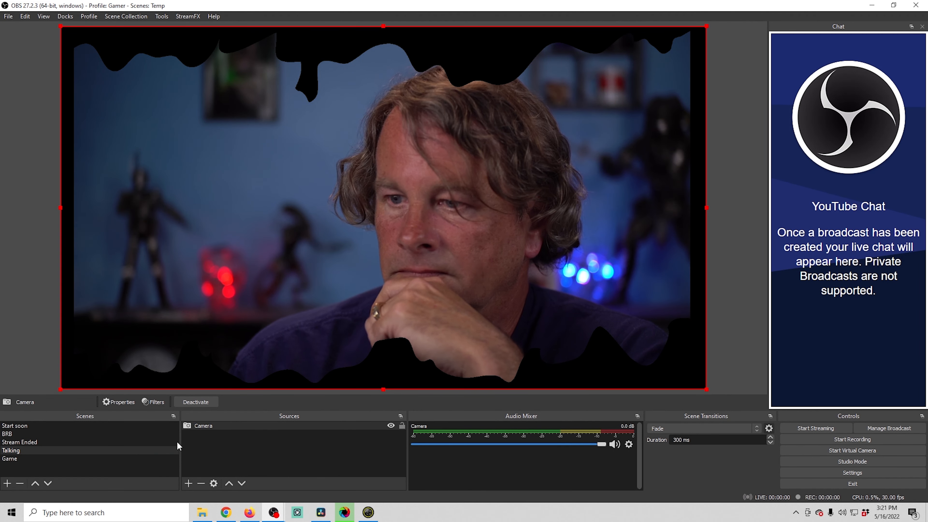
click(187, 483)
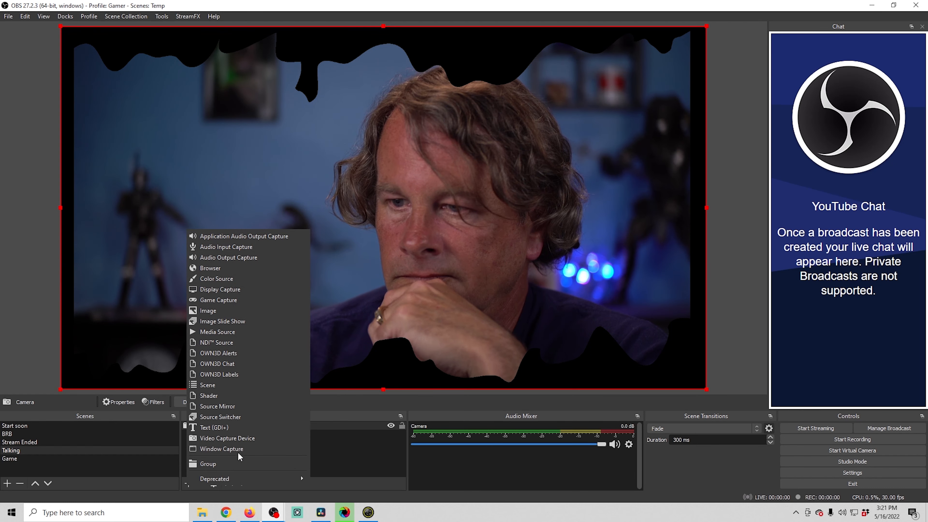
click(227, 332)
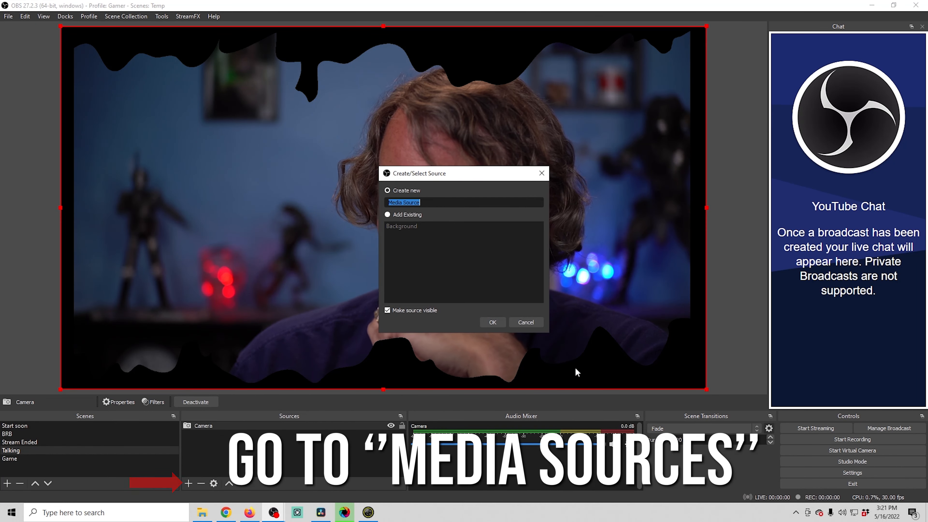
click(387, 214)
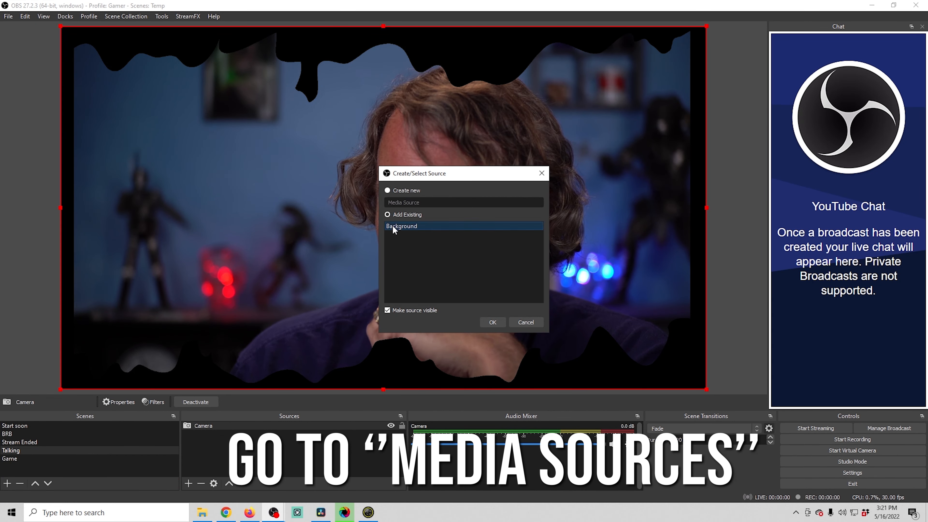
click(392, 225)
click(492, 322)
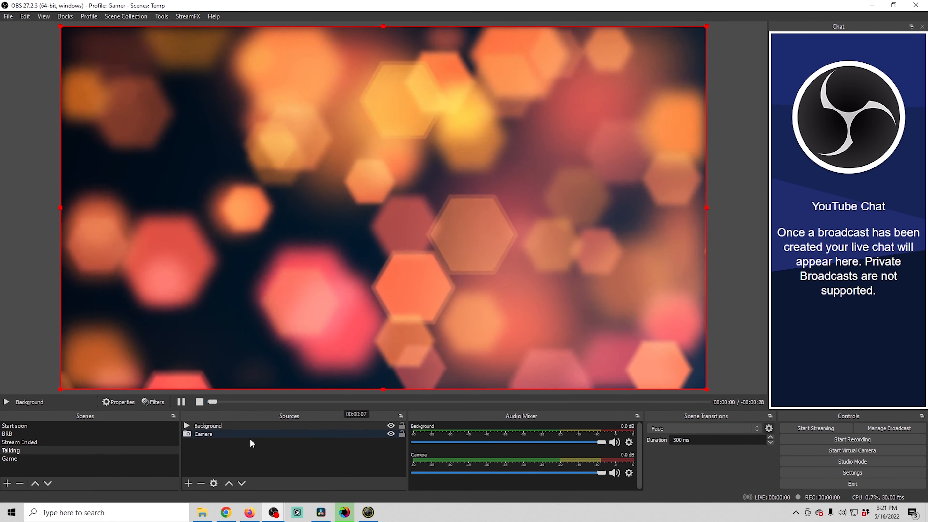
drag(223, 424, 227, 459)
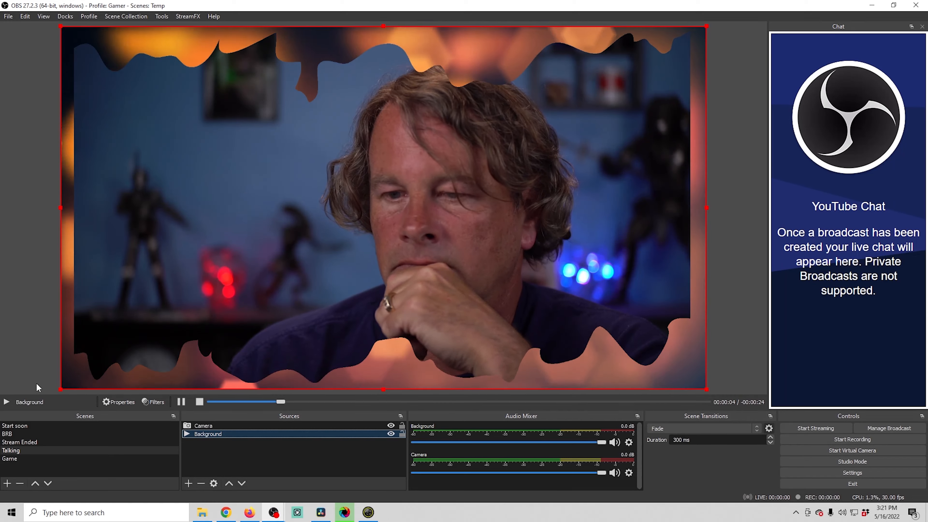
- Add a Game Capture source to the Game scene, capturing any fullscreen application
click(29, 459)
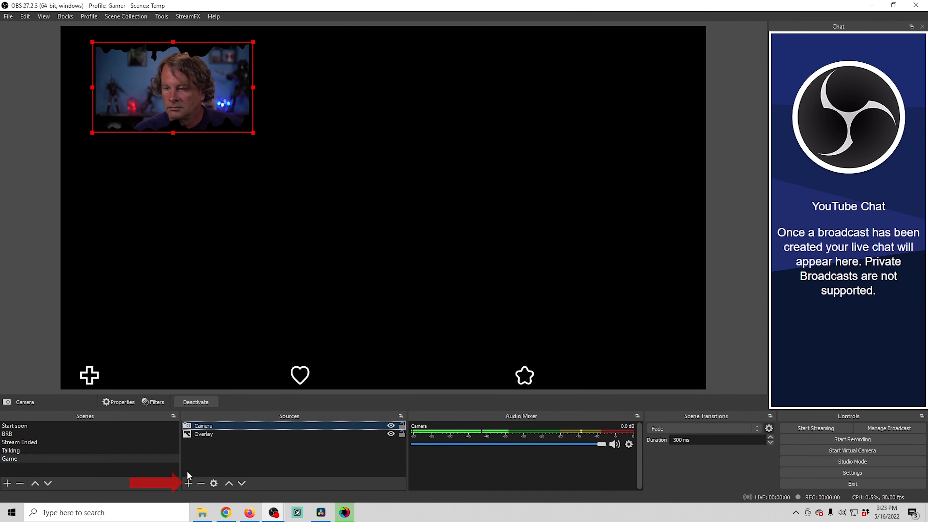
click(189, 484)
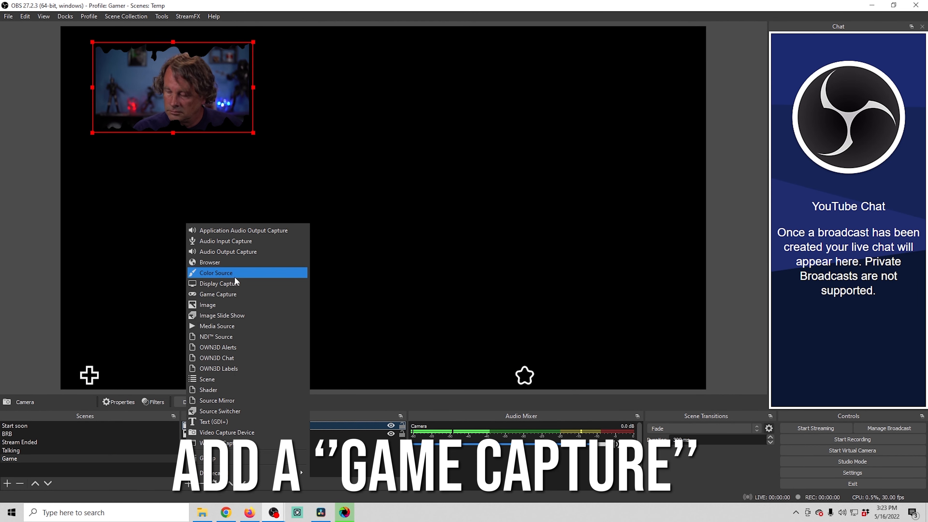
click(224, 295)
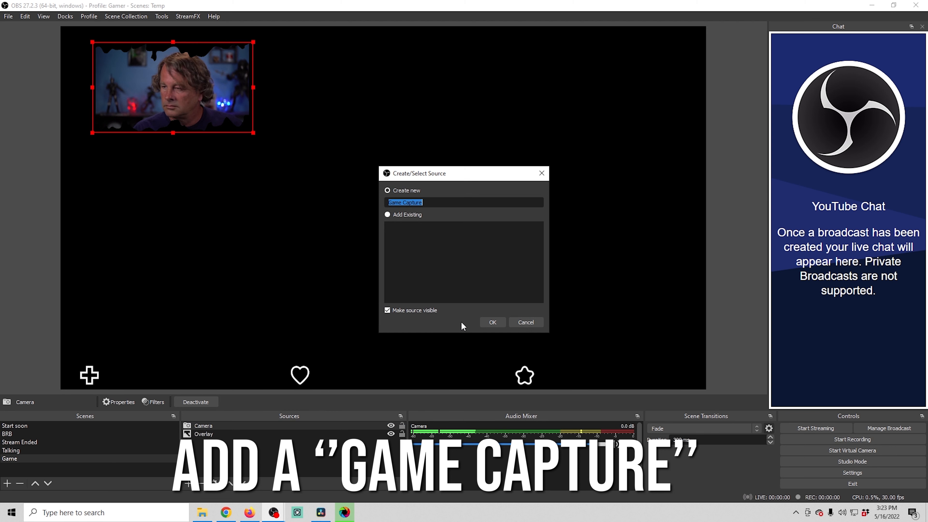
click(487, 321)
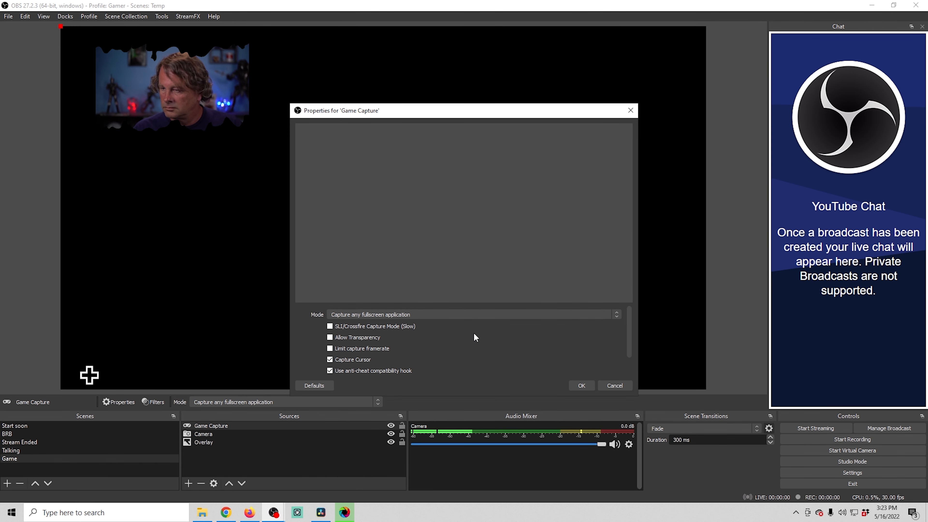
scroll(474, 334, down, 2)
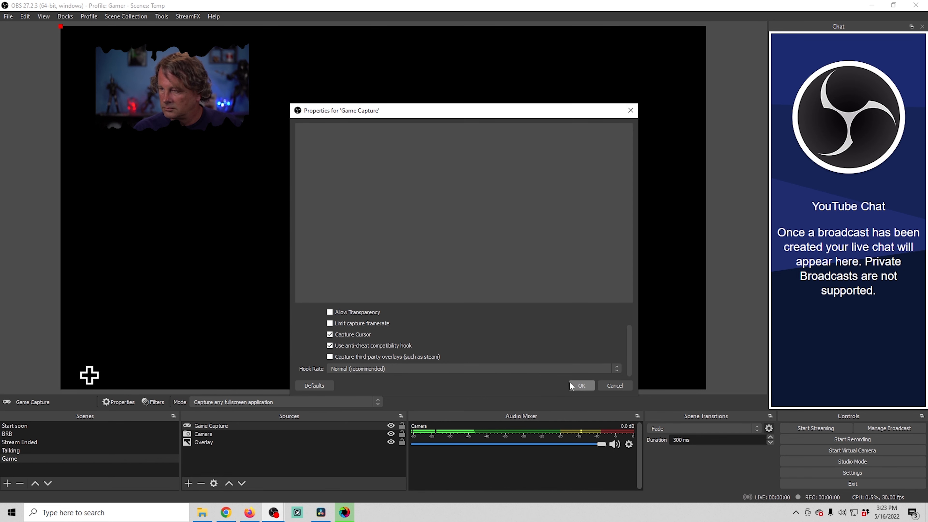
click(580, 386)
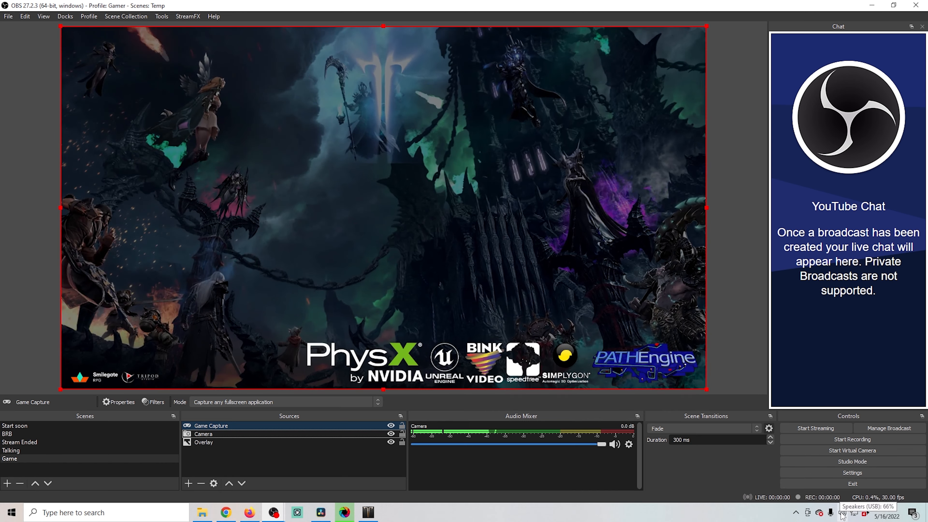
- Switch the Windows playback device to Headset Earphone (Zone Wireless Plus)
click(842, 512)
click(846, 466)
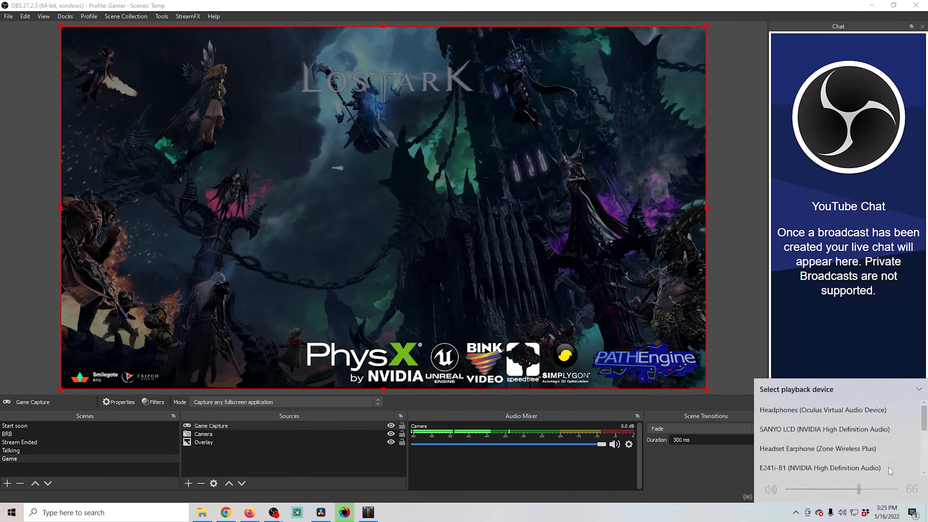
click(822, 449)
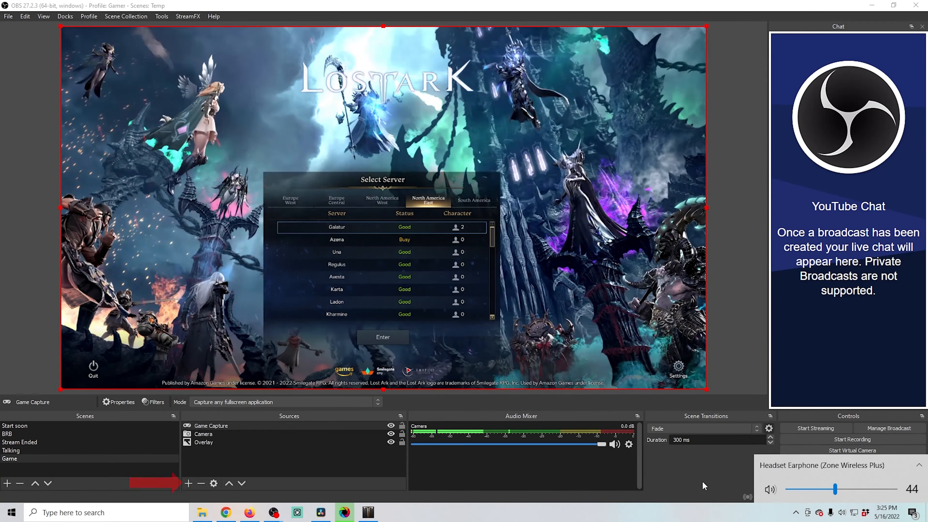
click(704, 482)
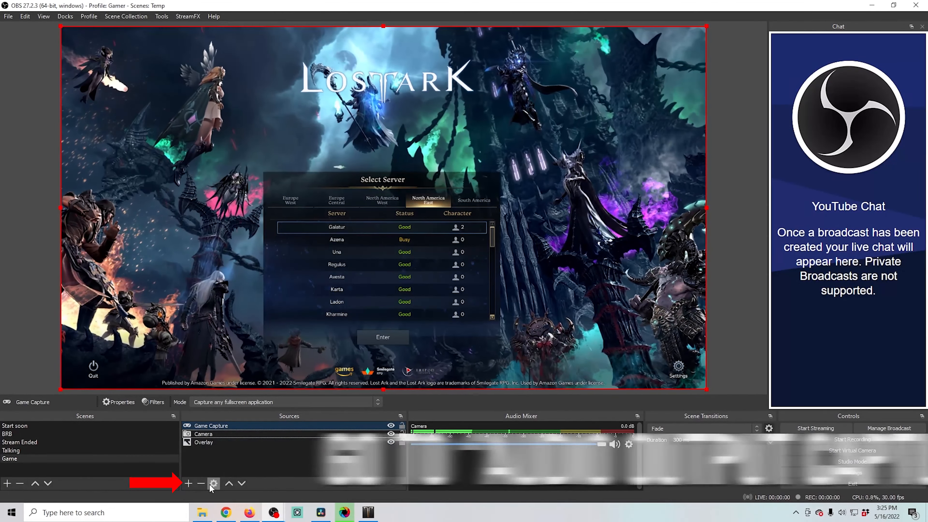
- Add an Audio Output Capture named Game Audio using Headset Earphone (Zone Wireless Plus) and move it down the source list
click(188, 483)
click(216, 255)
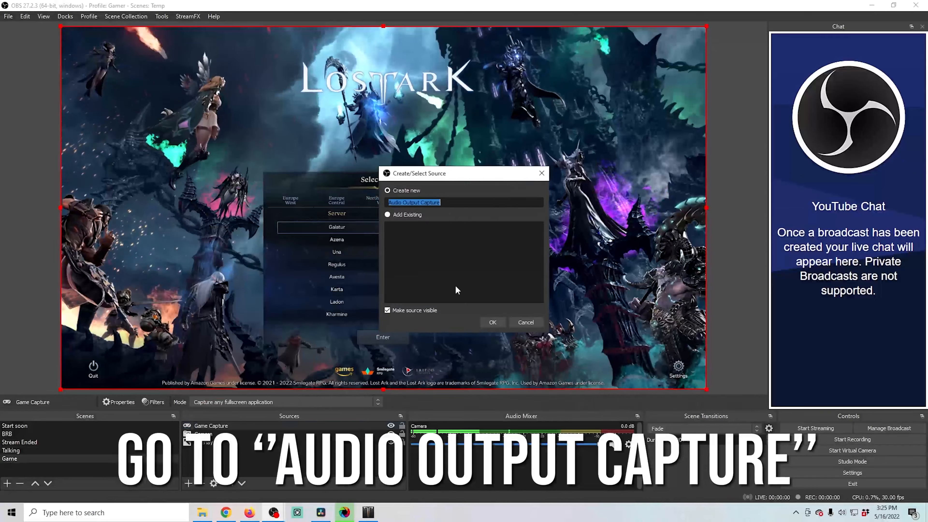
text(Game Audio)
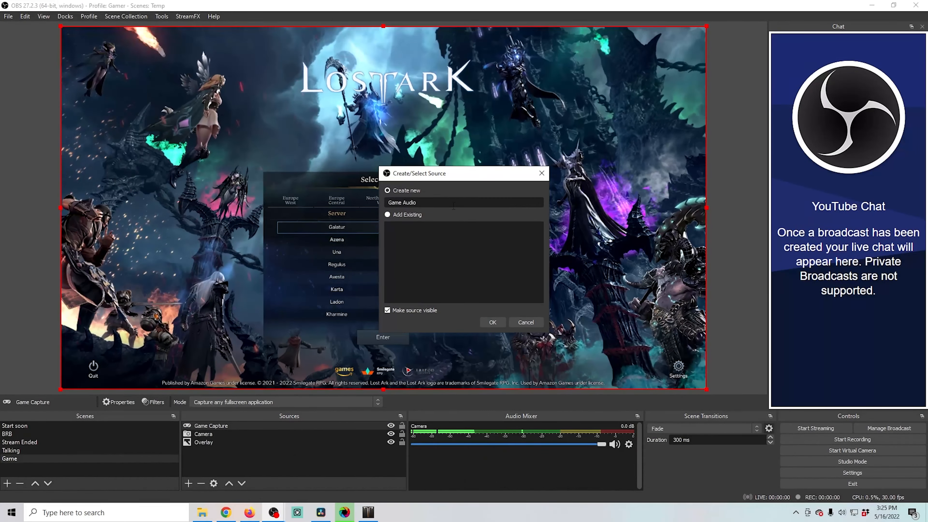
key(Return)
click(441, 132)
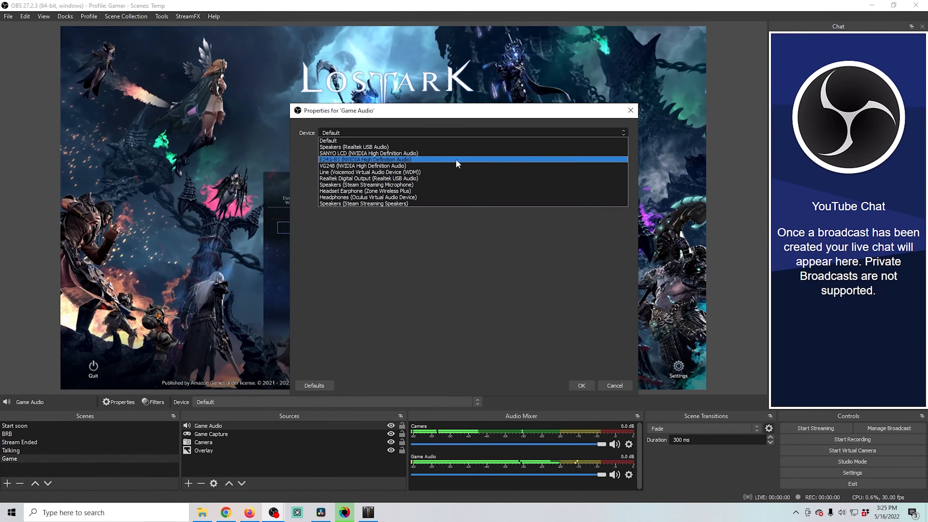
click(401, 191)
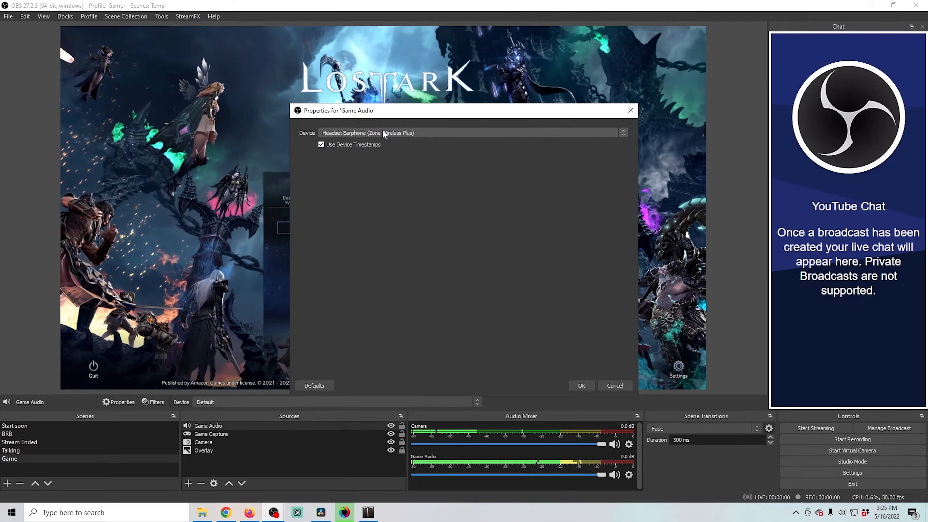
click(581, 385)
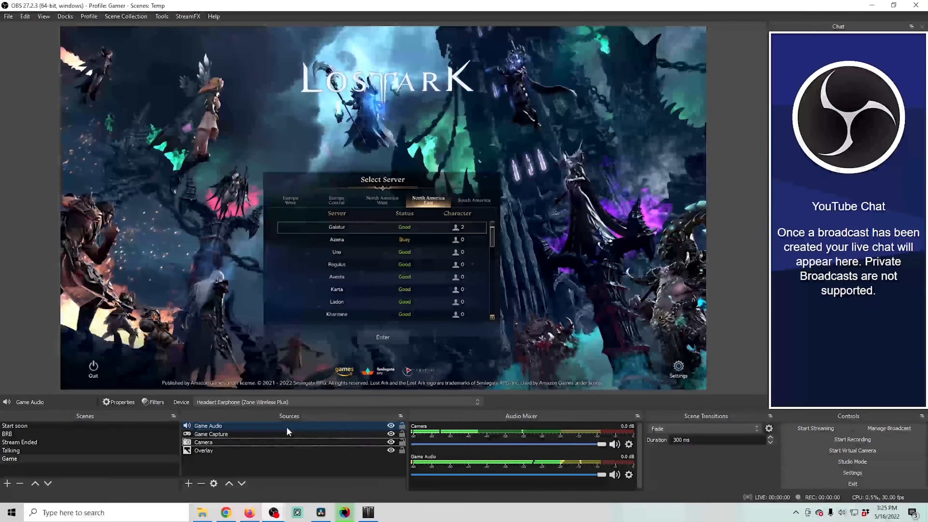
drag(288, 426, 275, 445)
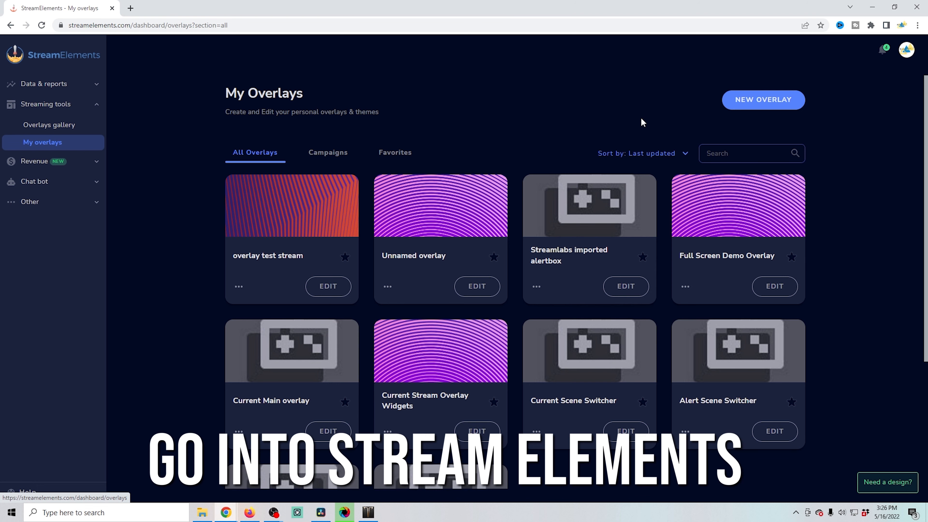
- Create a new 1080p overlay and add a static image widget to it
click(737, 104)
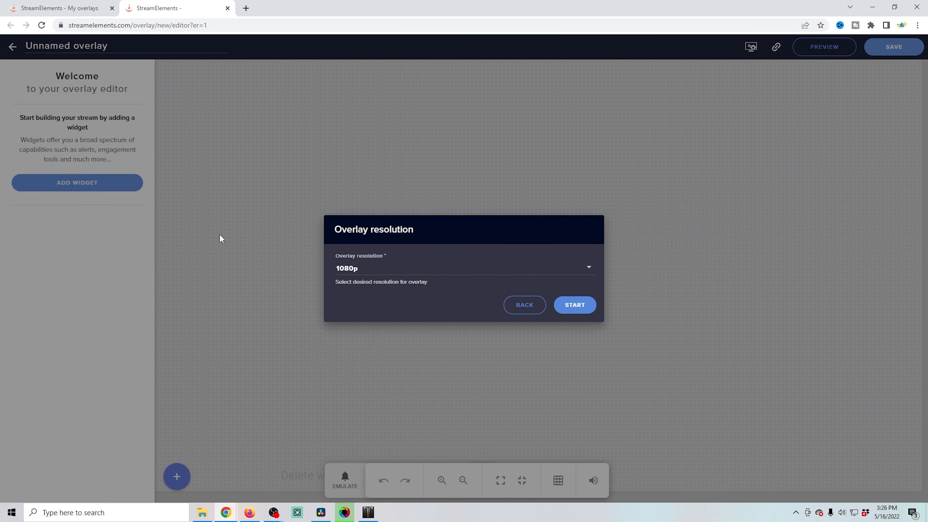
click(573, 308)
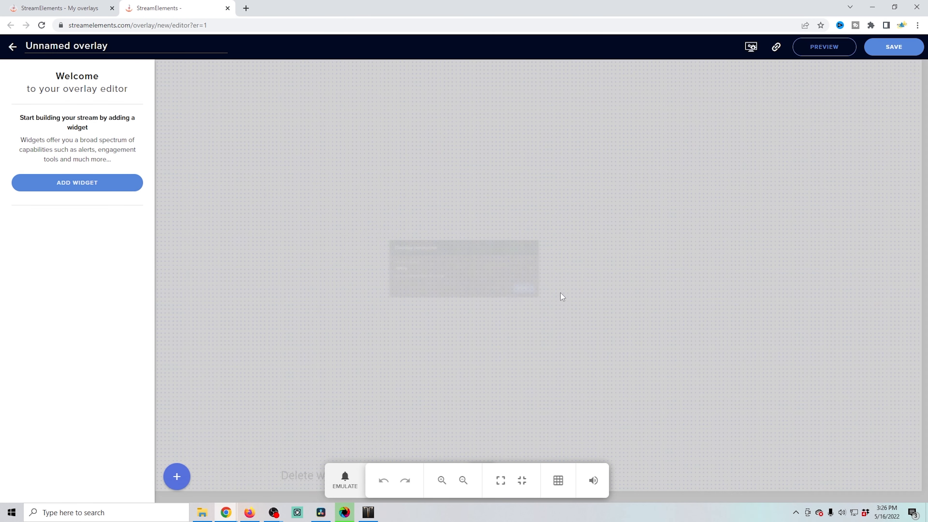
click(177, 477)
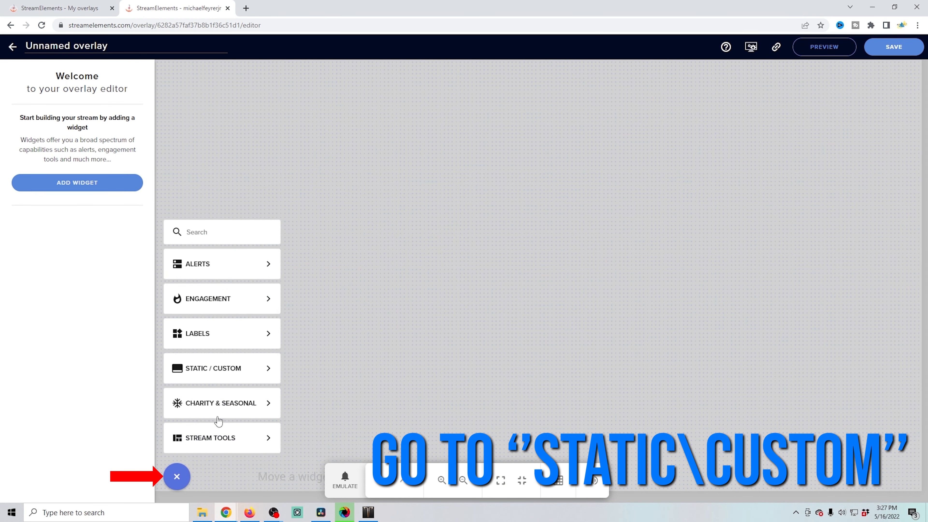
mouse_move(216, 371)
click(324, 344)
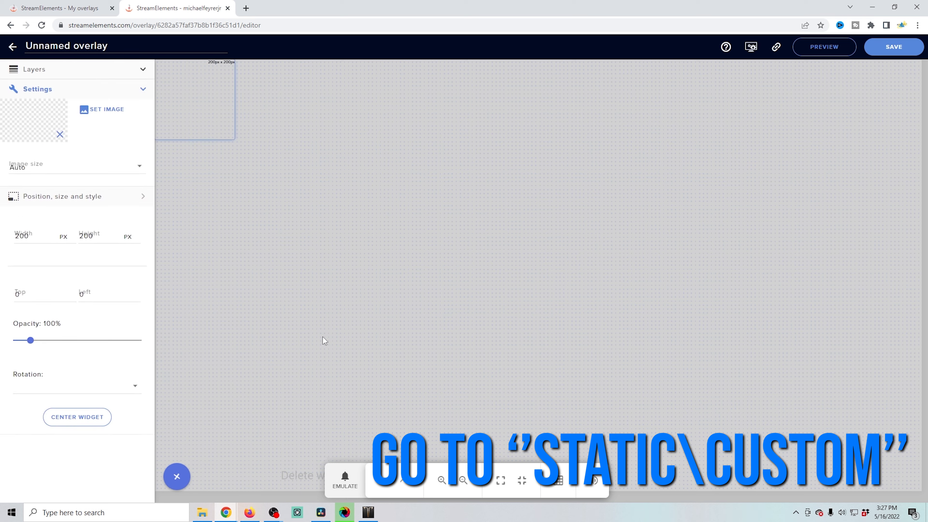
- Upload Overlay.png from the computer and set it as the image widget's image
click(103, 114)
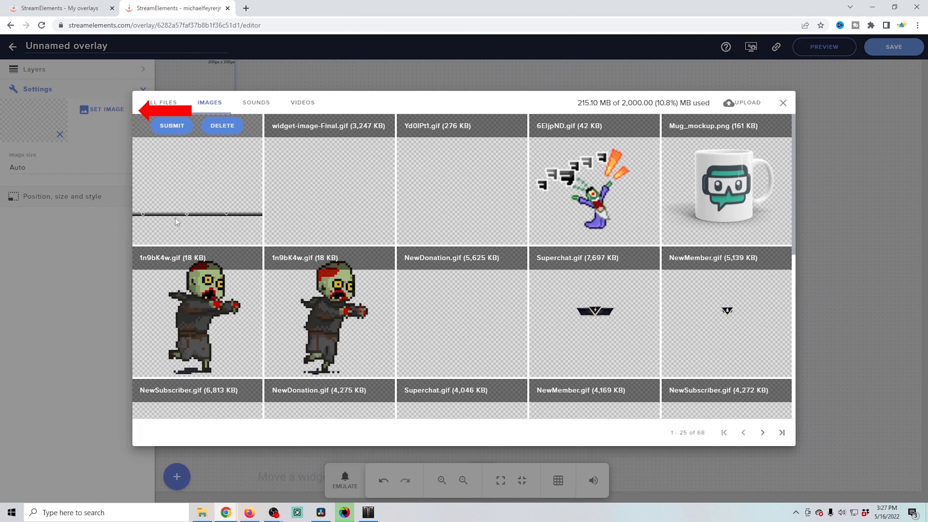
click(743, 105)
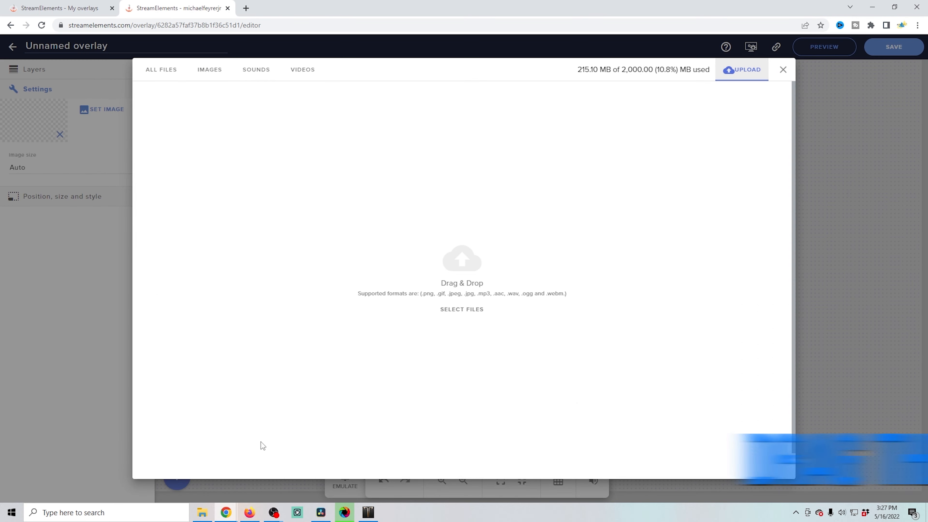
click(203, 511)
drag(508, 188, 222, 303)
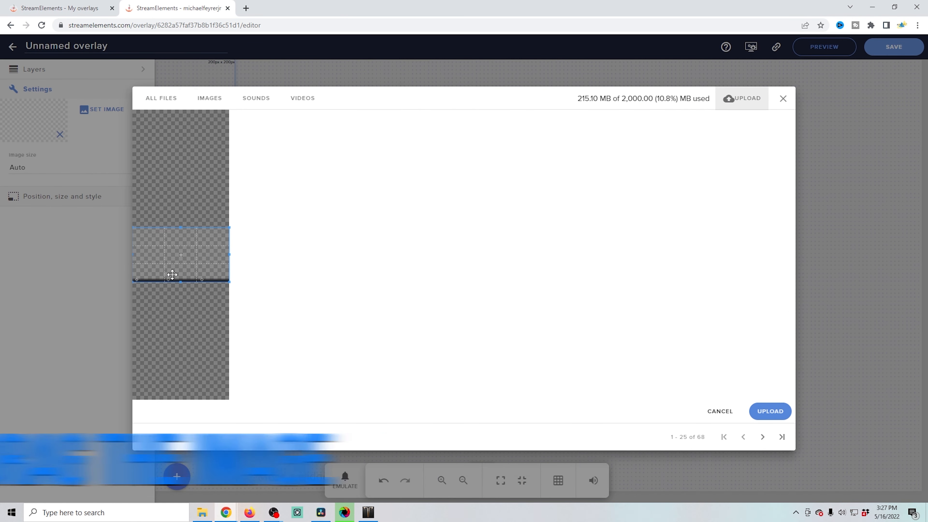
click(770, 411)
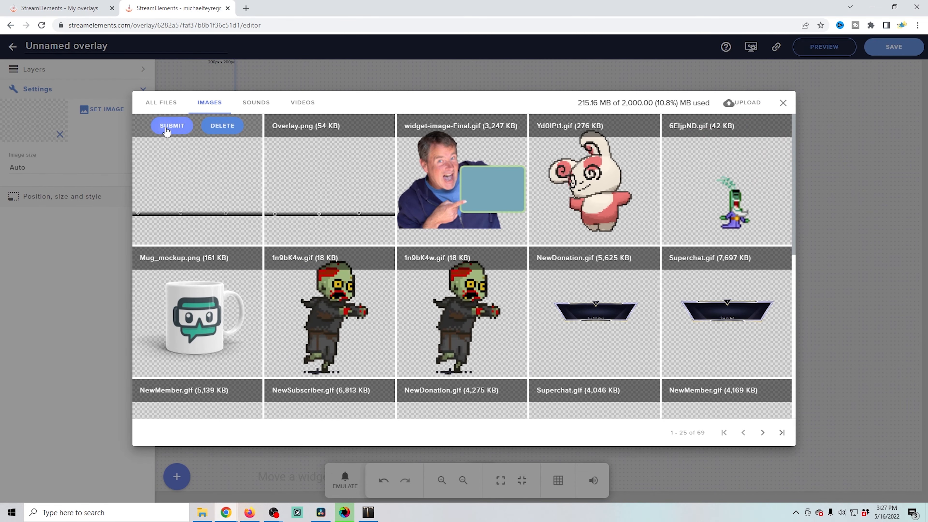
click(172, 125)
- Set the image widget's size to 1920 by 1080 px
click(66, 197)
double_click(15, 142)
text(1920)
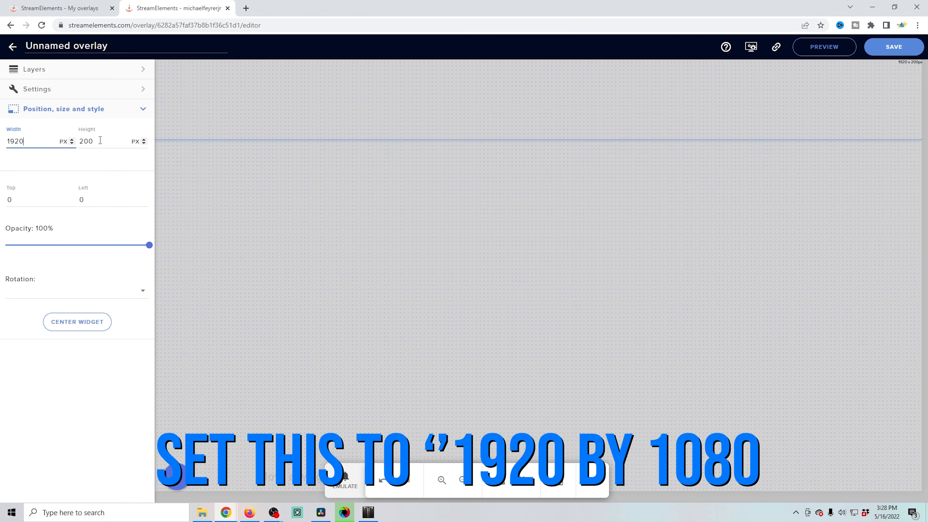
text(1080)
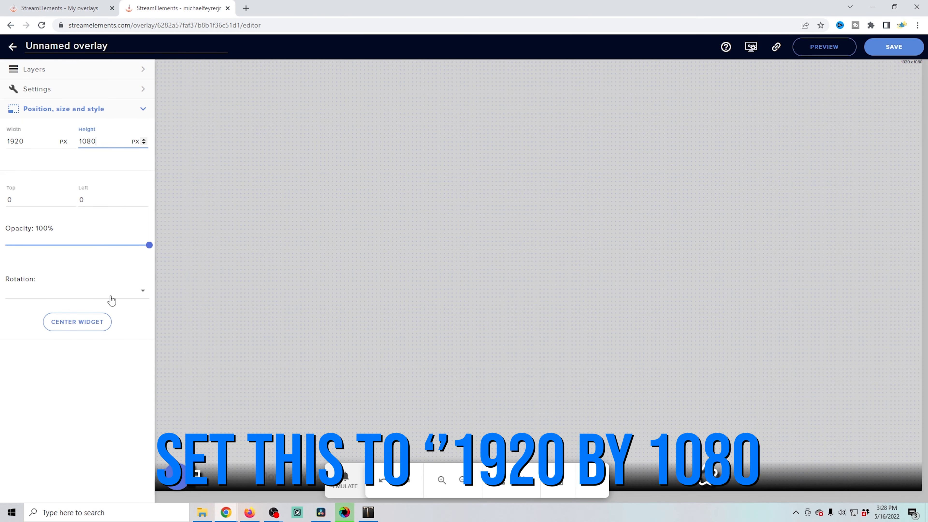
click(88, 375)
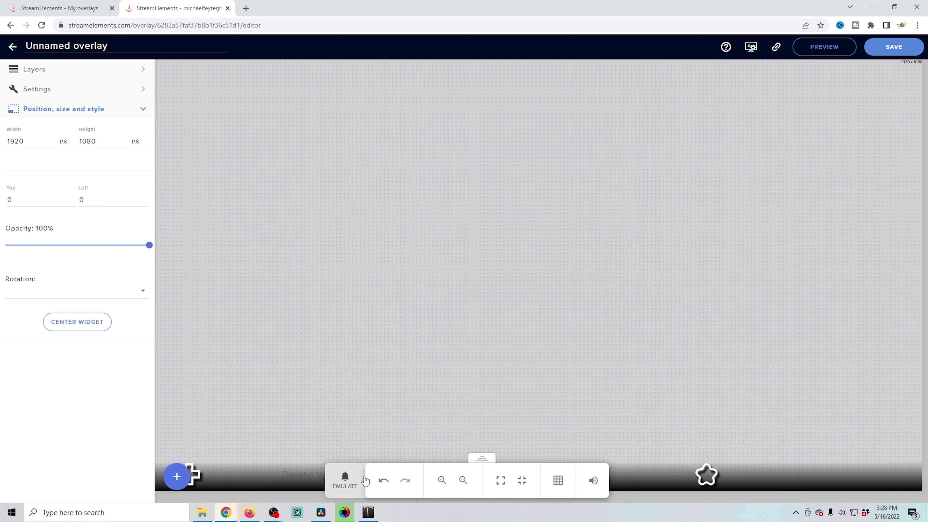
- Add a Latest subscriber label widget and place it at the bottom-left beside the plus icon
drag(482, 461, 600, 156)
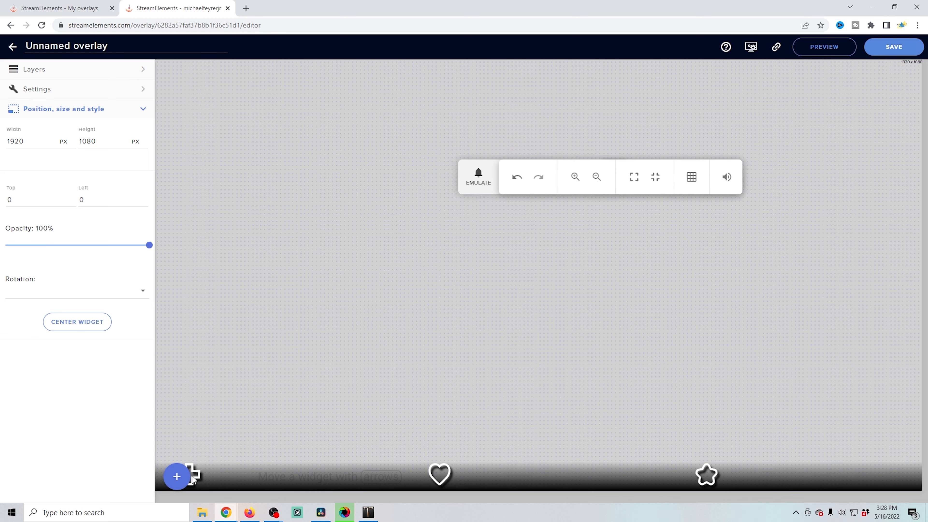
click(176, 476)
mouse_move(219, 333)
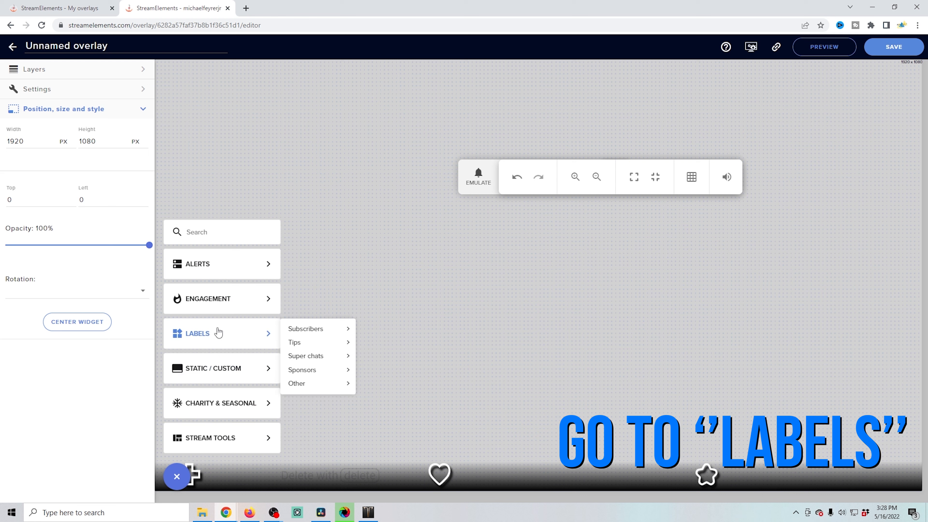
mouse_move(307, 331)
mouse_move(382, 332)
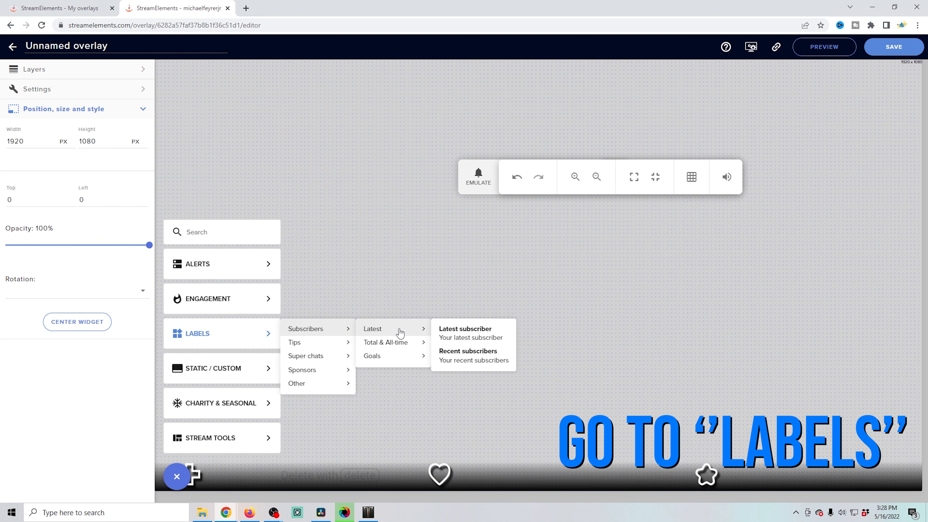
click(453, 333)
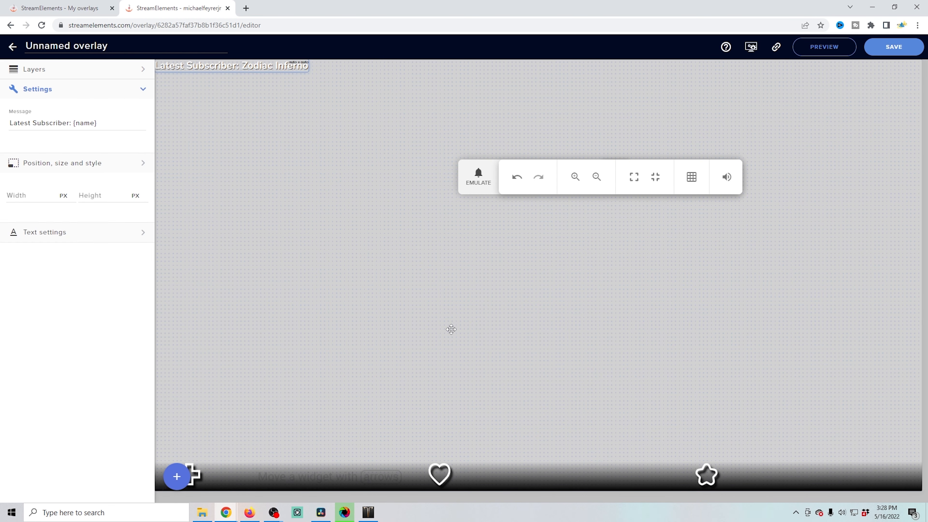
drag(243, 68, 298, 477)
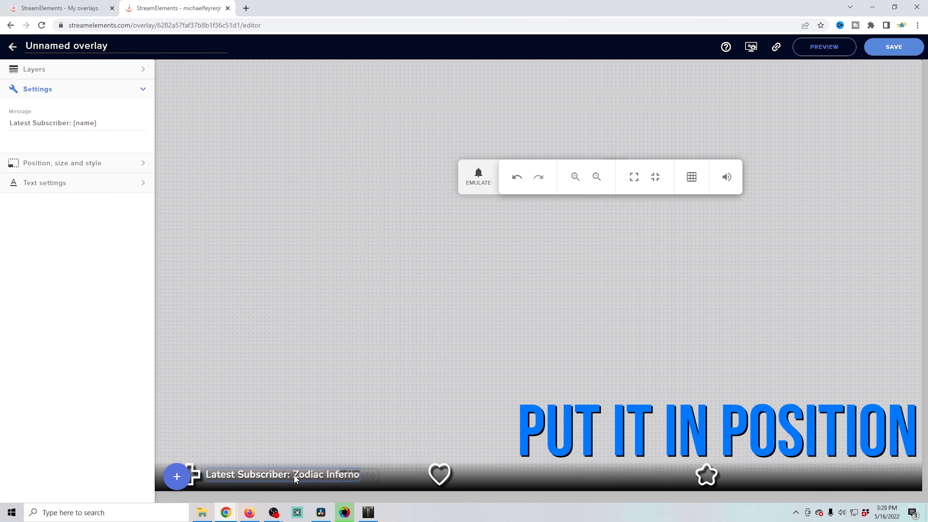
- Add a Latest tipper label widget and place it at the bottom centre beside the heart icon
click(177, 476)
mouse_move(262, 339)
mouse_move(314, 343)
mouse_move(400, 347)
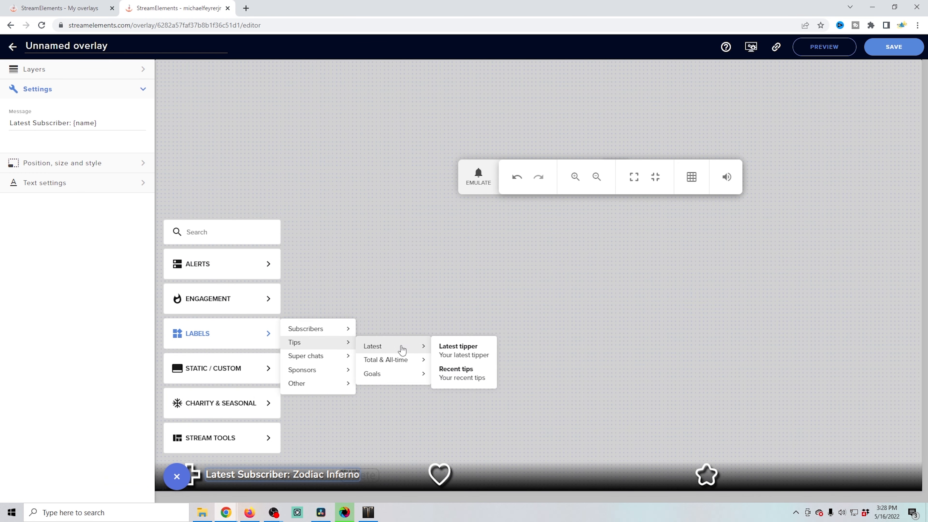
click(455, 346)
drag(197, 71, 490, 473)
- Add a Latest member label widget and place it at the bottom-right beside the star icon
click(178, 477)
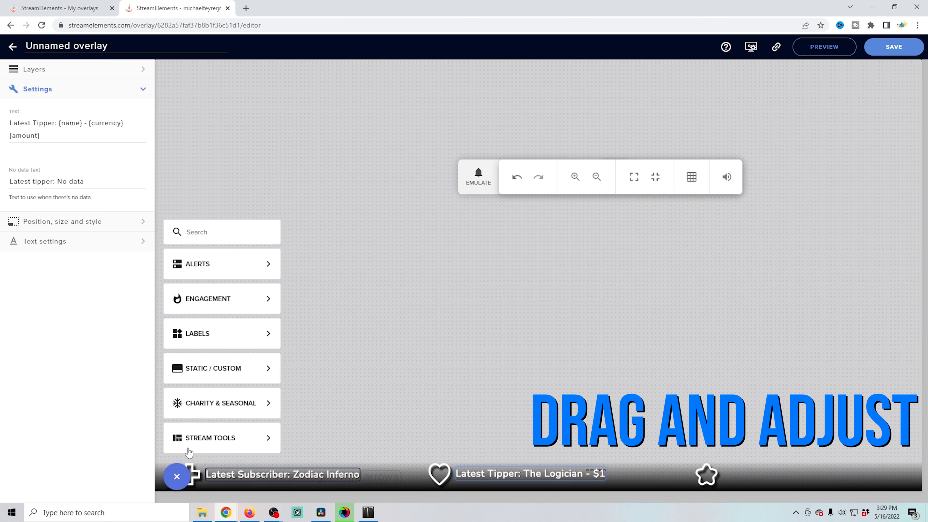
mouse_move(213, 342)
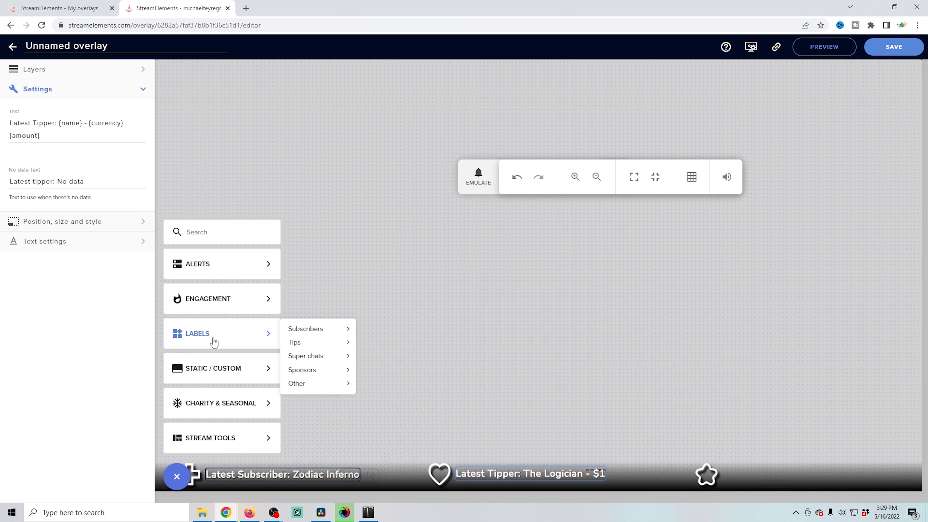
mouse_move(316, 374)
mouse_move(394, 373)
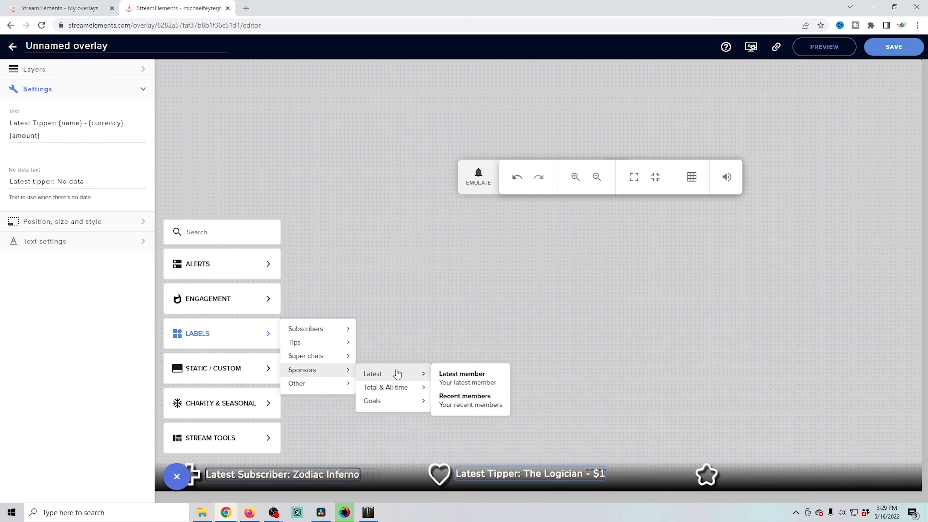
click(471, 376)
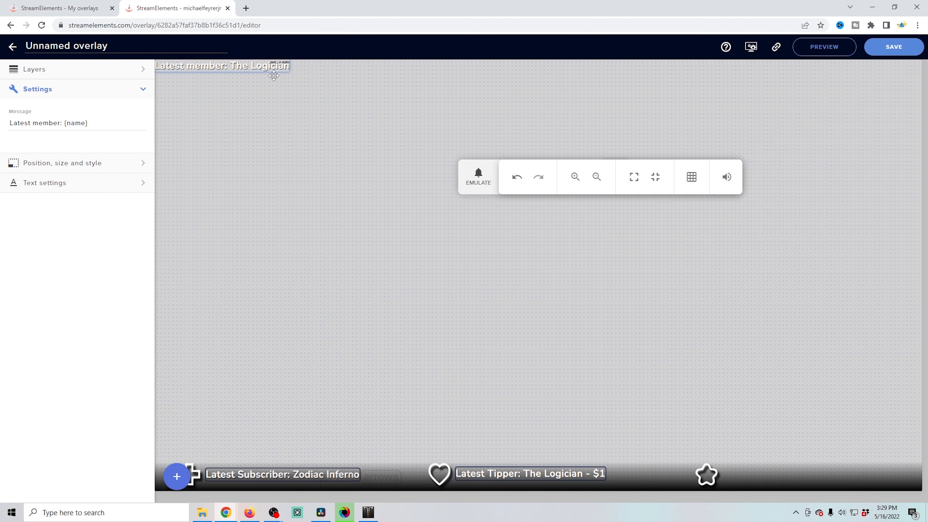
drag(203, 71, 770, 475)
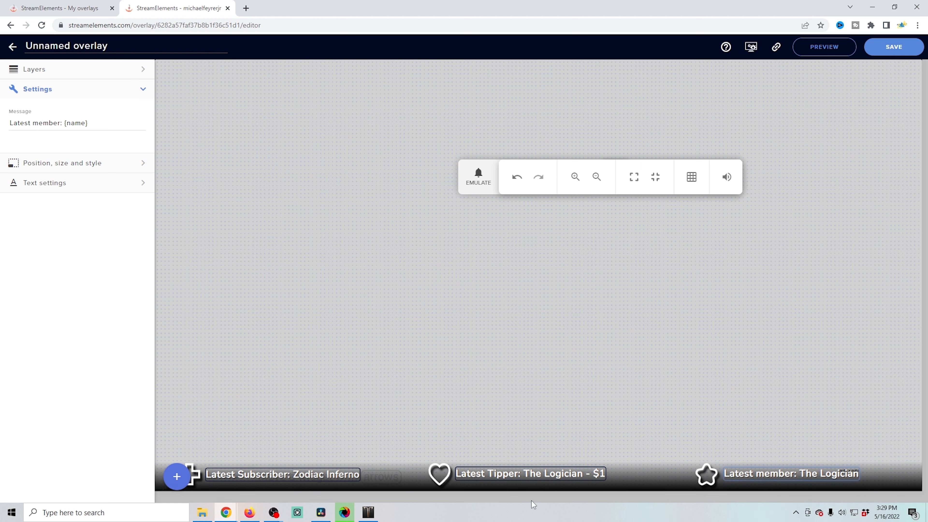
- Save the overlay with the name Lables Tutorial
click(912, 49)
text(Lable)
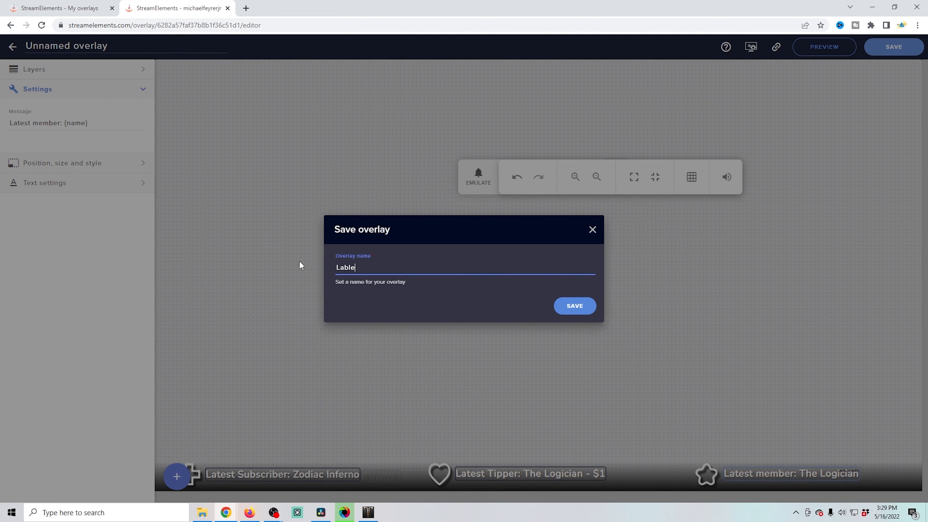
text(s Tutorial)
click(571, 309)
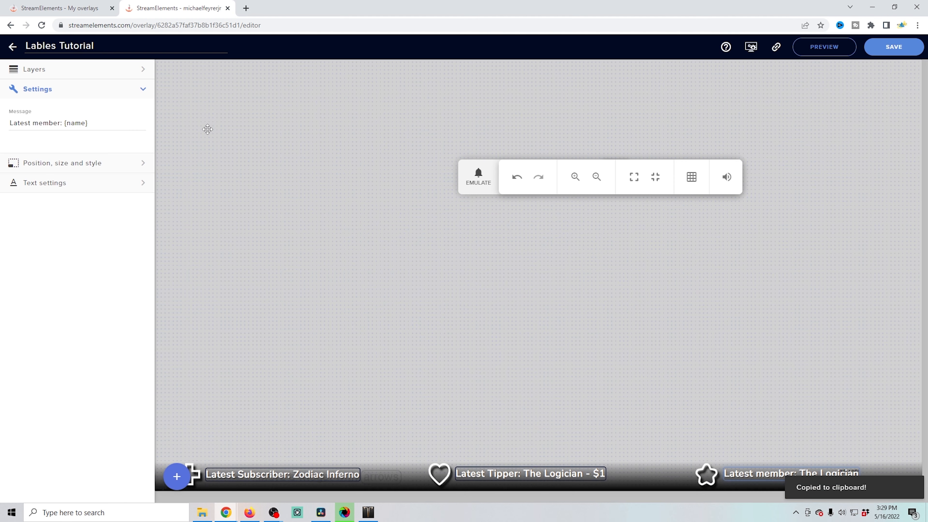
- Hide the Image 1 layer in the overlay's layers and save the overlay again
click(142, 70)
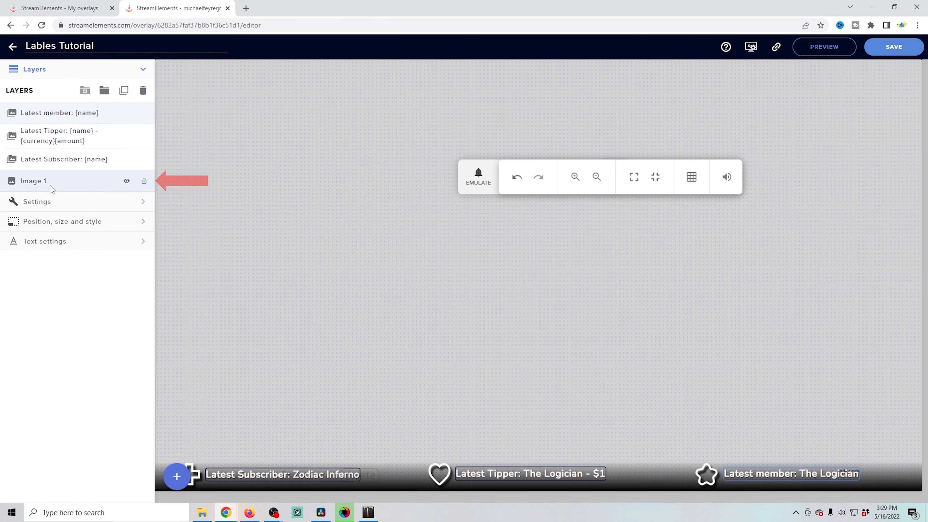
click(127, 182)
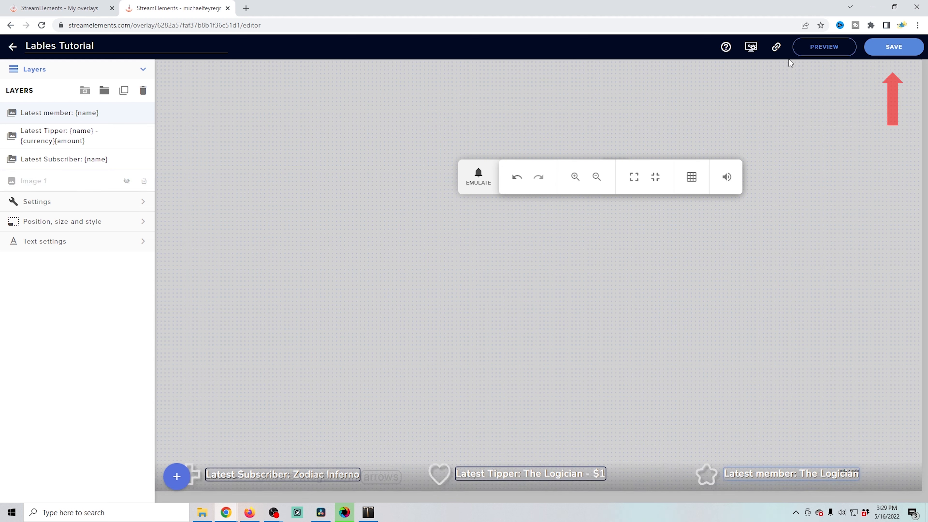
click(893, 47)
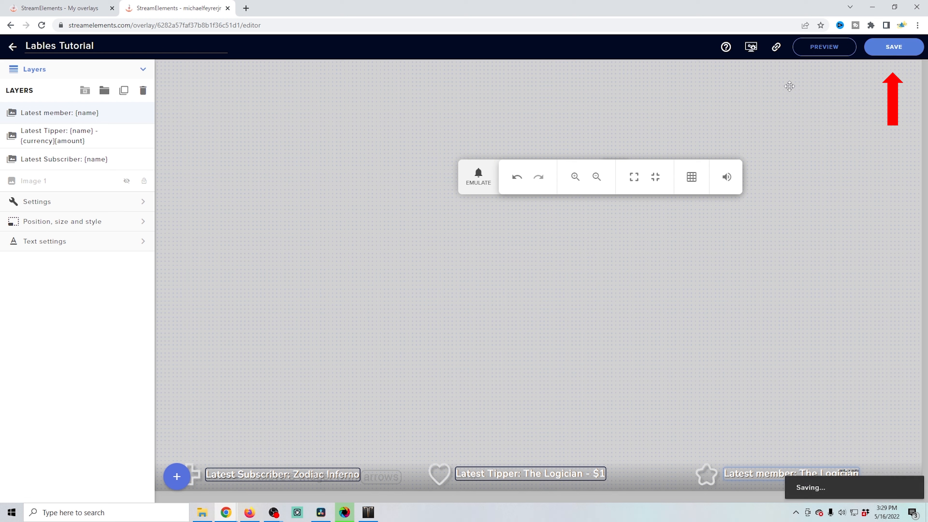
- Copy the overlay's URL and switch to OBS Studio
click(776, 47)
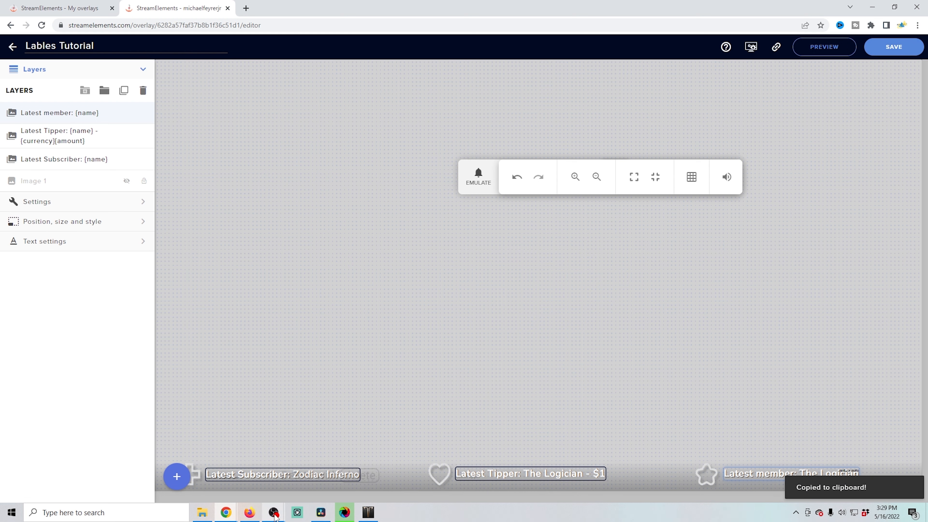
mouse_move(274, 515)
click(318, 468)
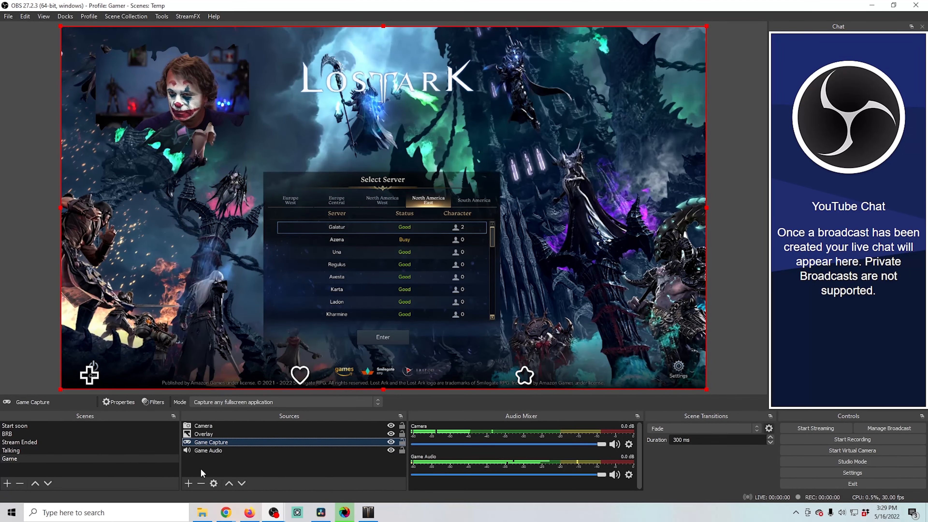
- Add a new Browser source named Labels to the Game scene
click(189, 483)
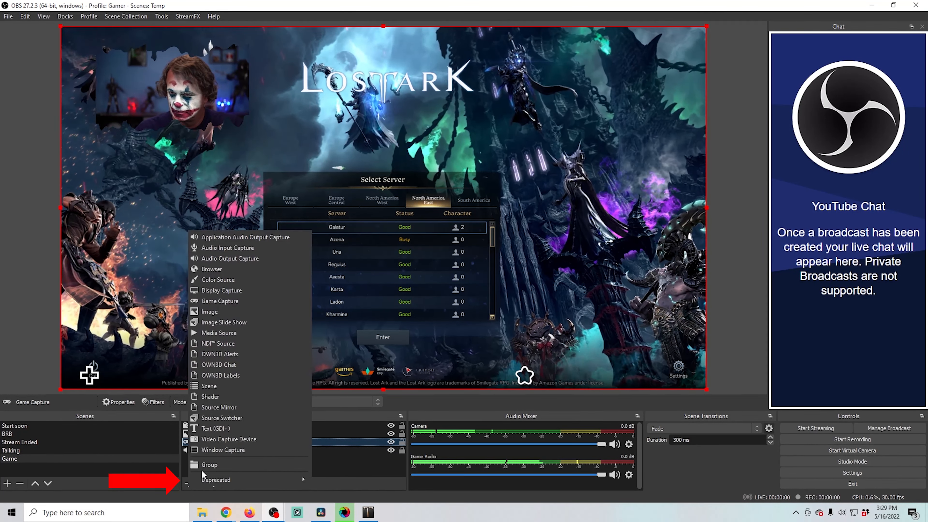
click(211, 269)
text(Labels)
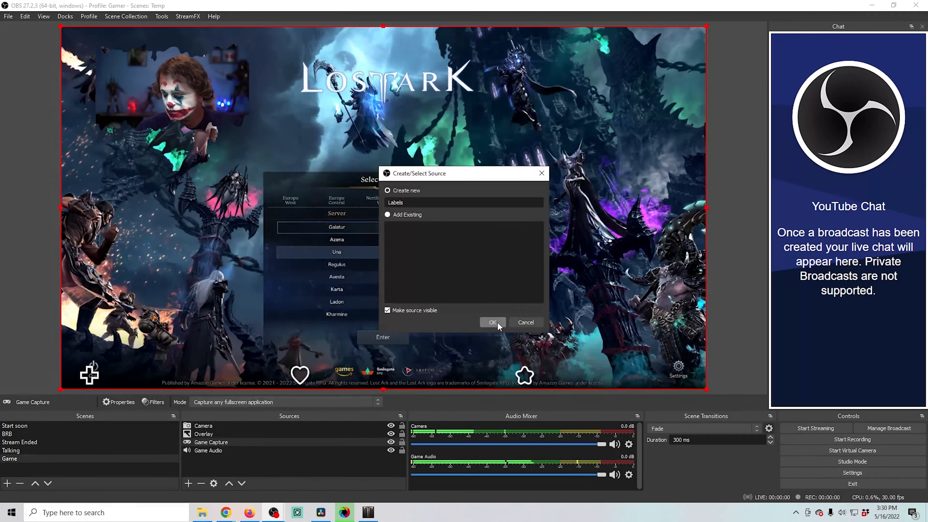
click(492, 322)
- Paste the overlay URL into the Labels browser source and set its width to 1920 and height to 1080
key(ctrl+a)
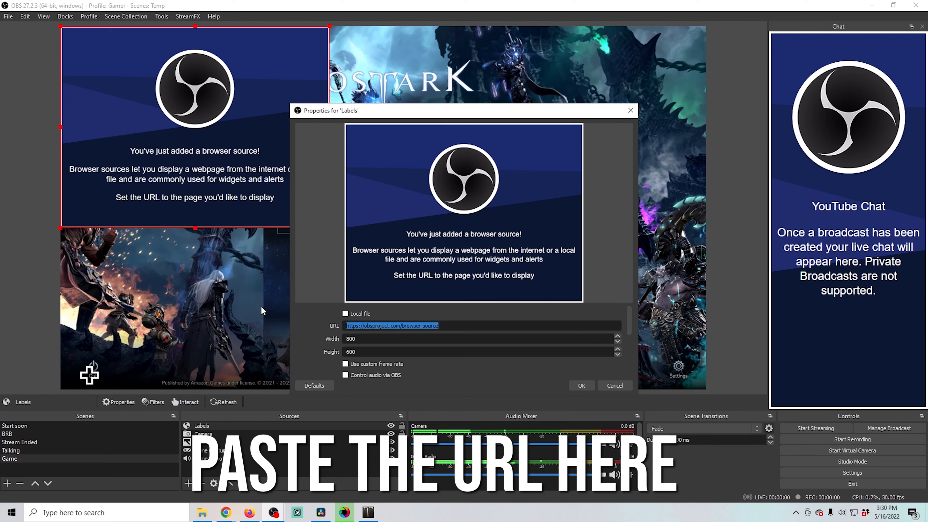
key(ctrl+v)
key(Tab)
text(1920)
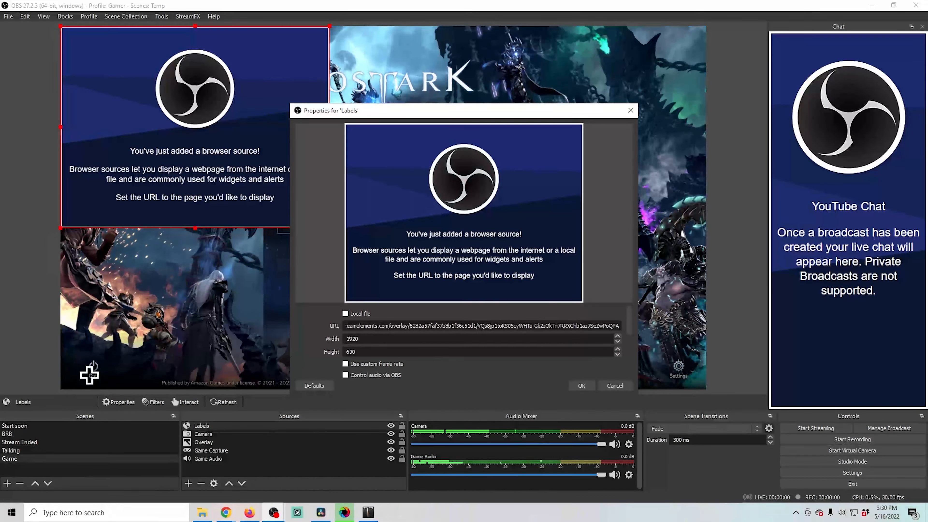
text(1080)
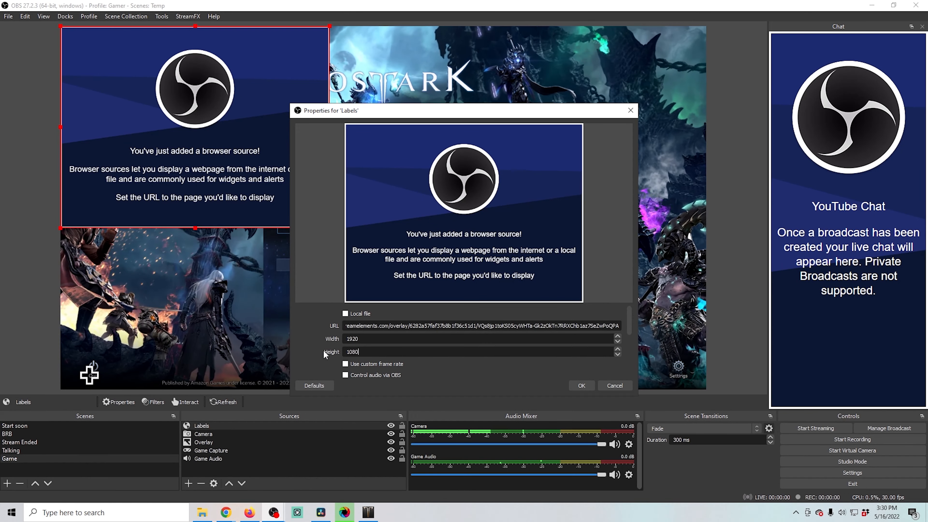
scroll(424, 373, down, 5)
click(581, 385)
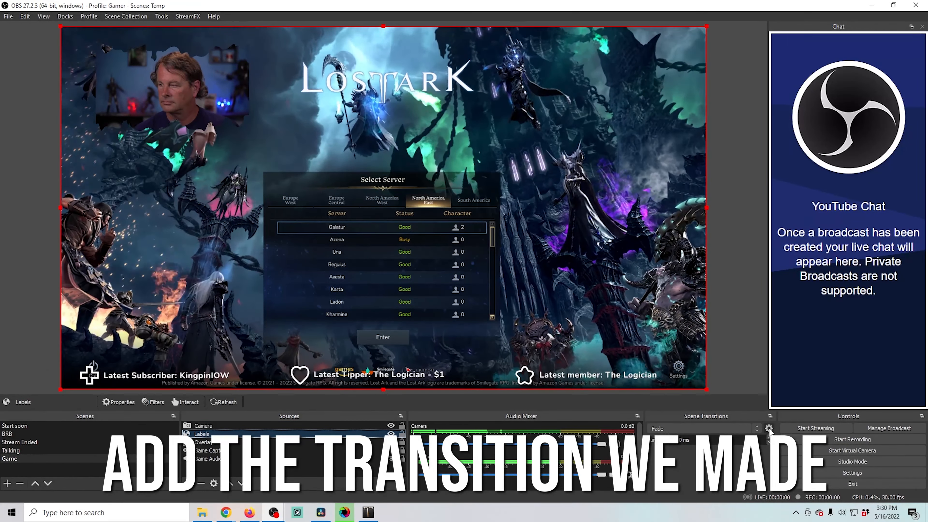
- Add a new Stinger scene transition named Easy Stinger
click(756, 428)
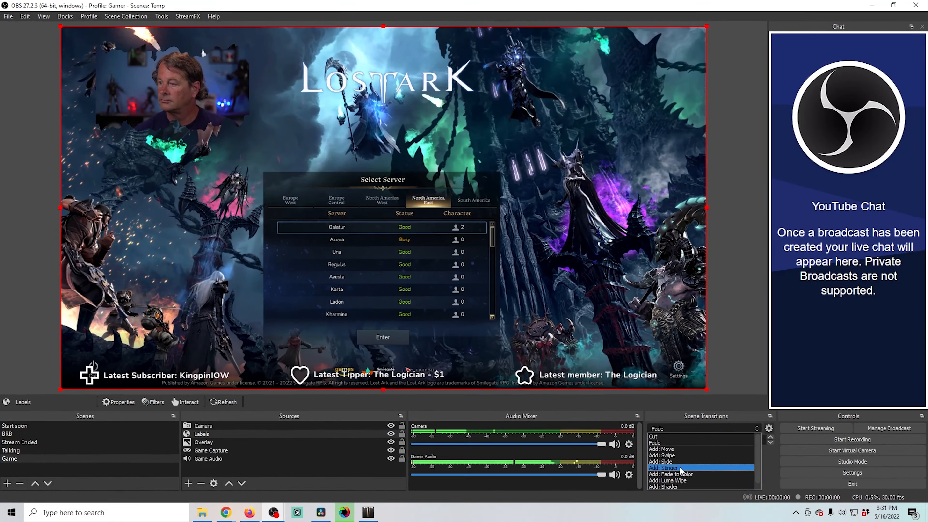
click(679, 467)
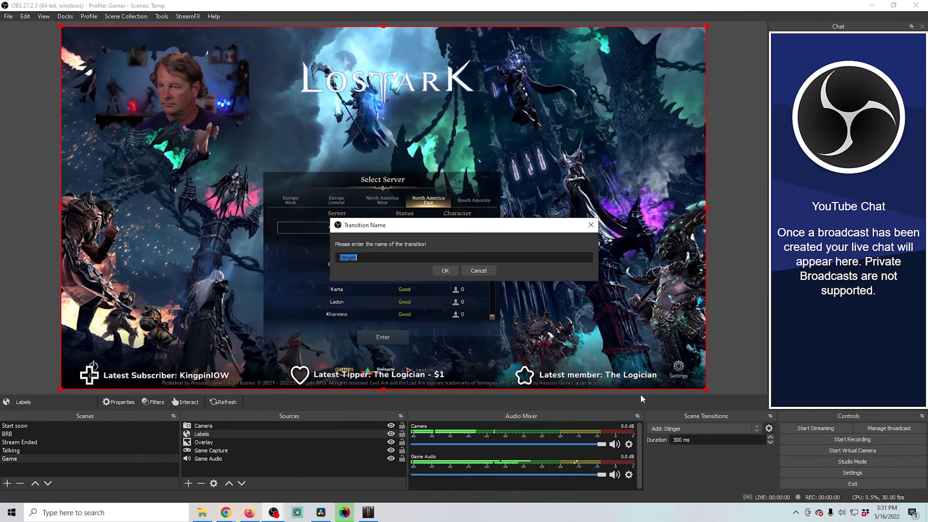
text(Easy)
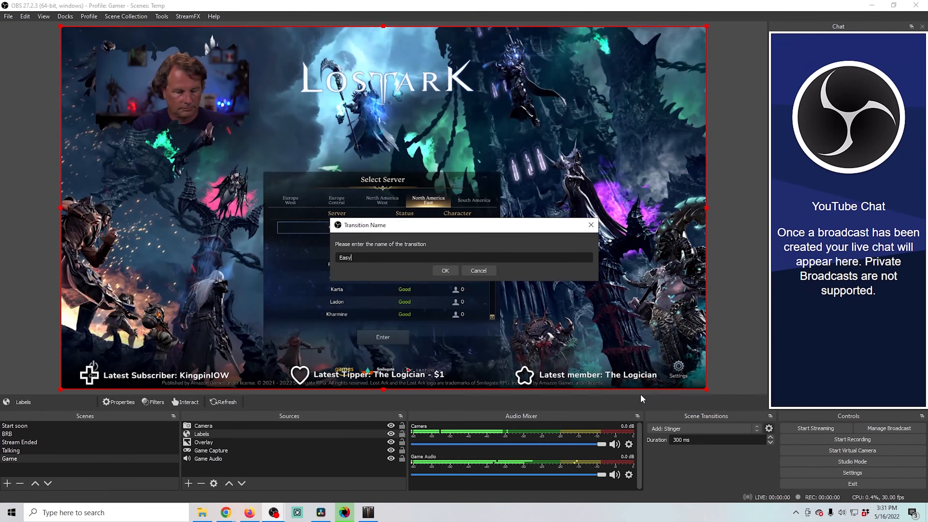
text( Stinger)
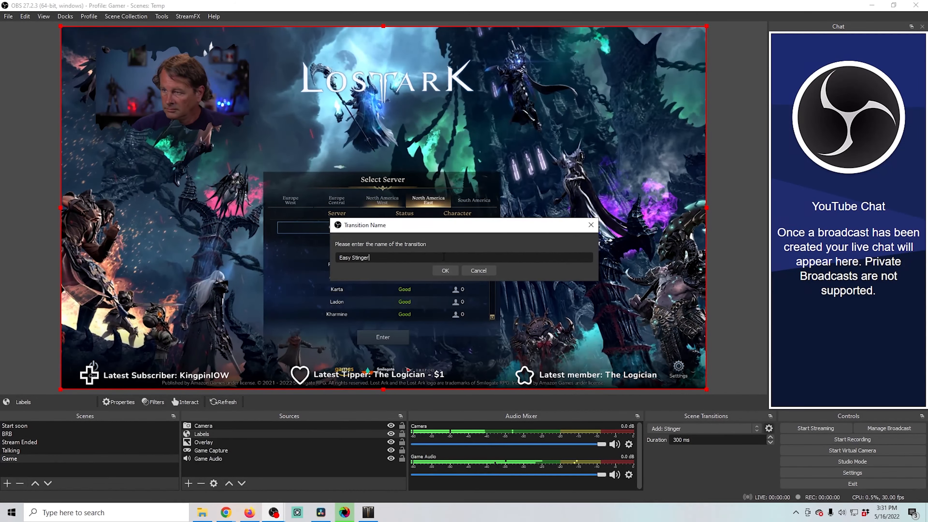
click(442, 270)
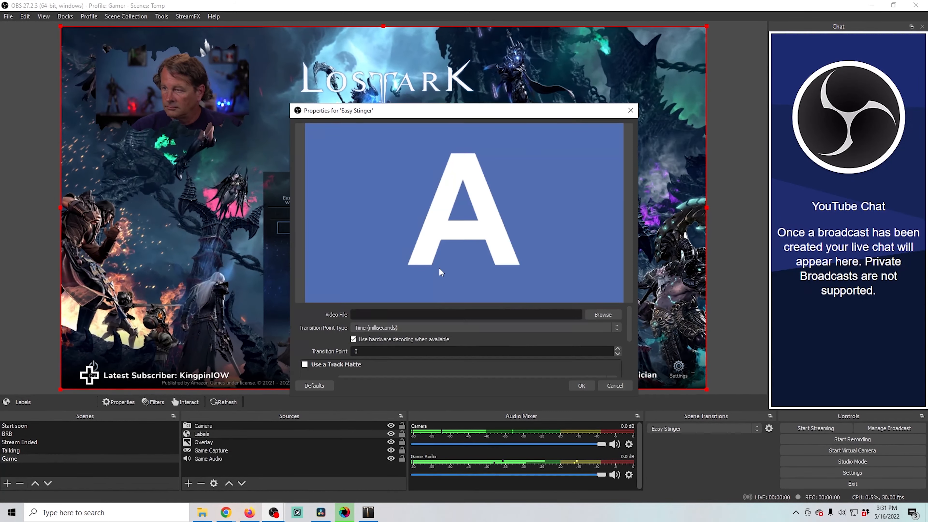
- Load easy Sting_VP9.webm as the stinger's video file and set the transition point type to Frame
click(597, 314)
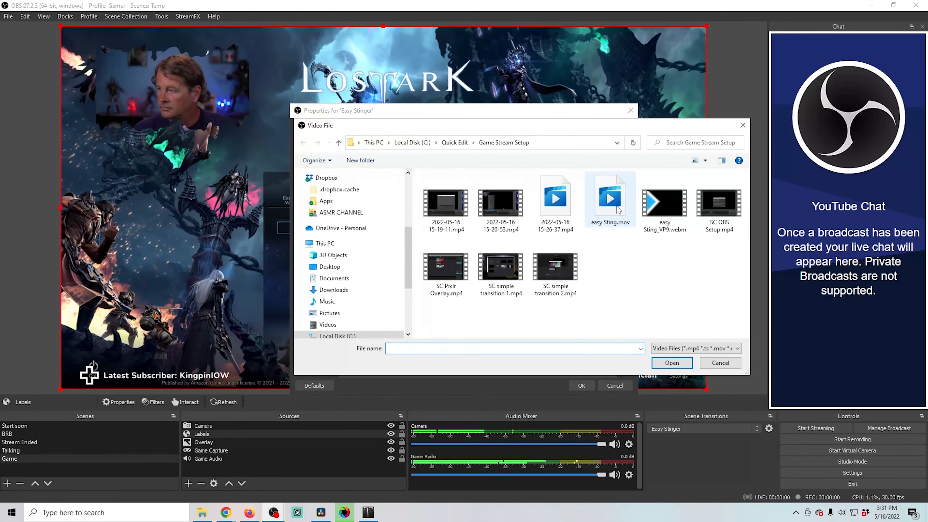
click(672, 362)
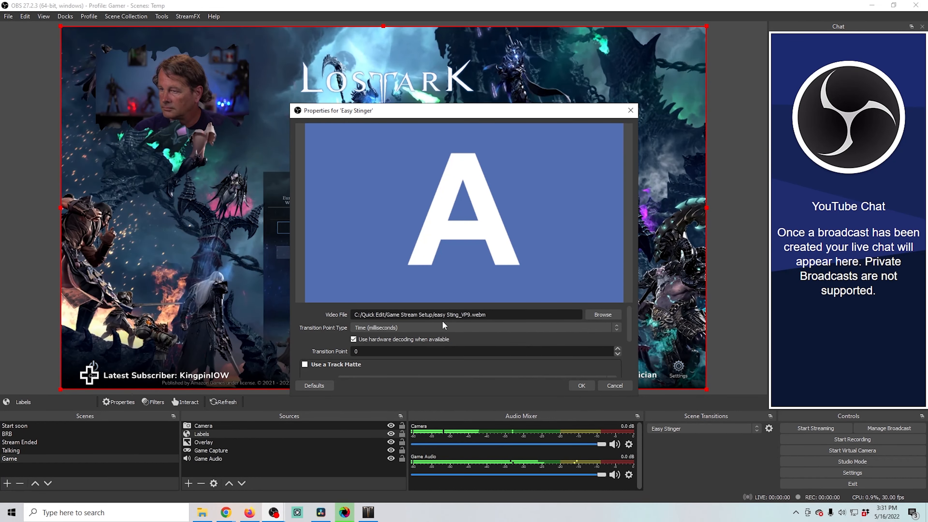
click(446, 327)
click(387, 341)
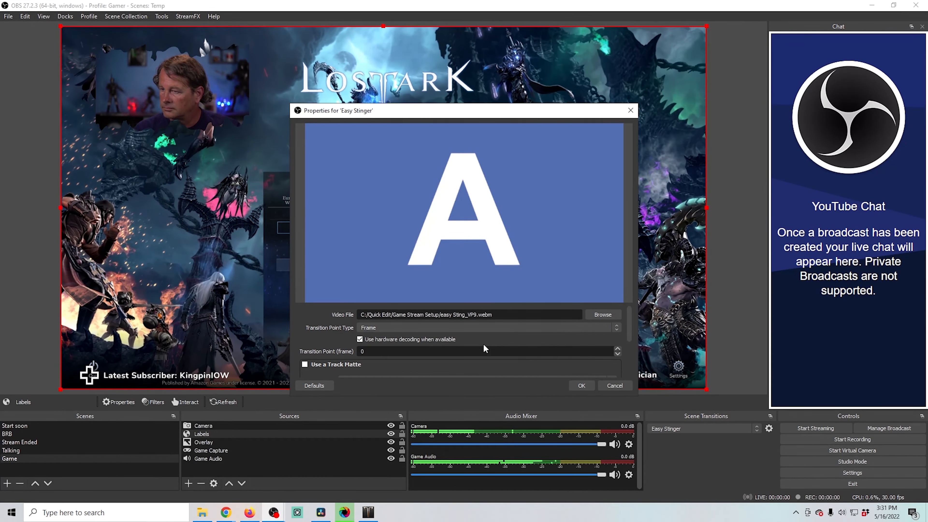
- Set the stinger's transition point to 30 frames
scroll(629, 318, down, 1)
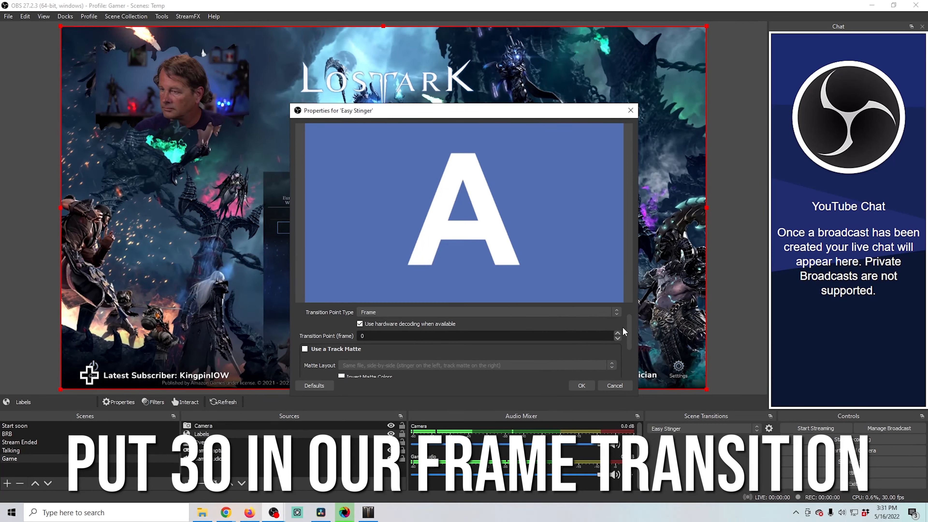
click(399, 335)
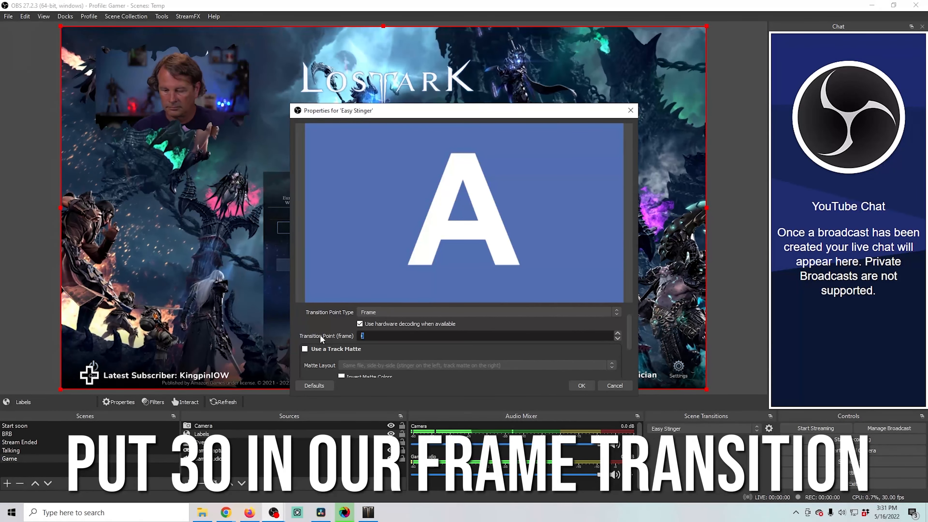
text(30)
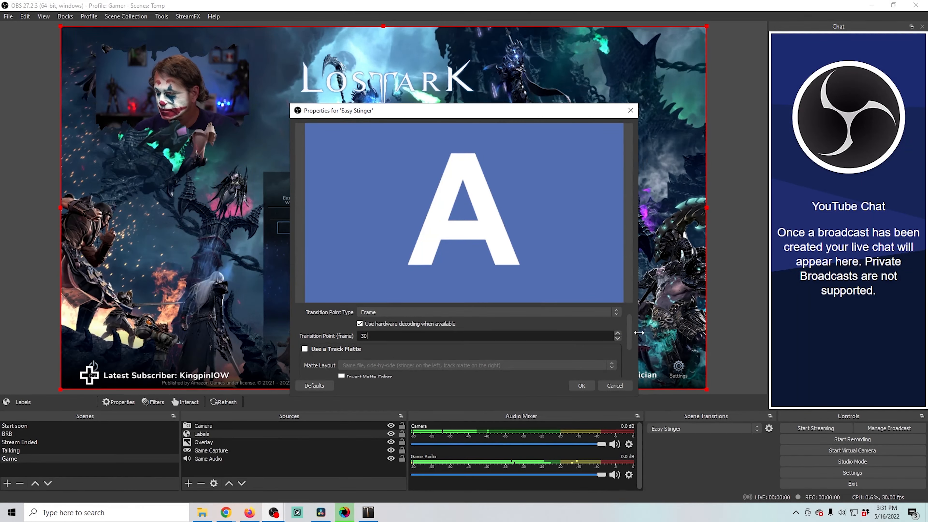
- Set the stinger's audio fade style to Crossfade and confirm the transition properties
drag(629, 337, 626, 369)
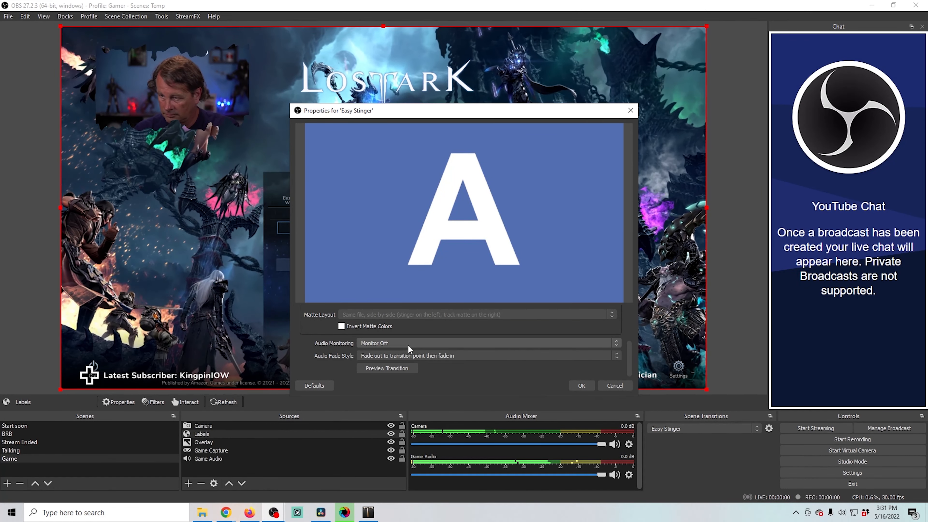
click(404, 352)
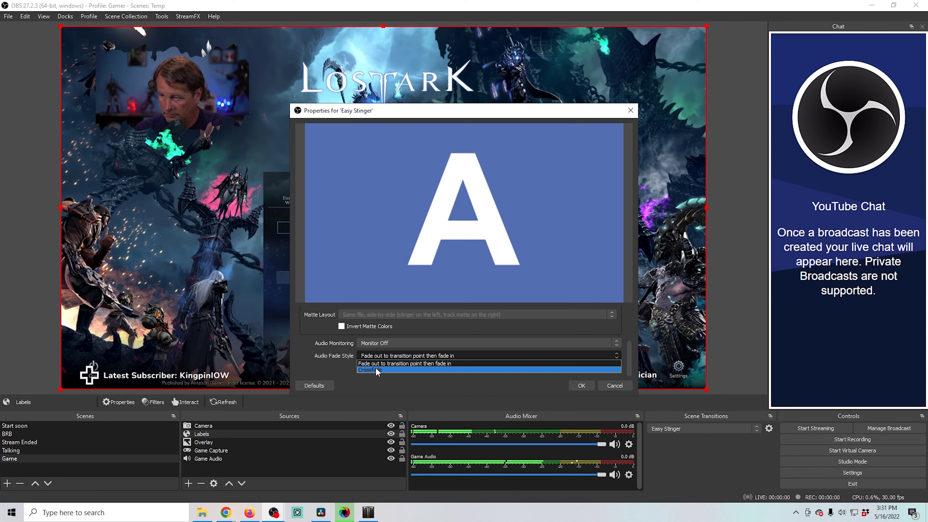
click(376, 368)
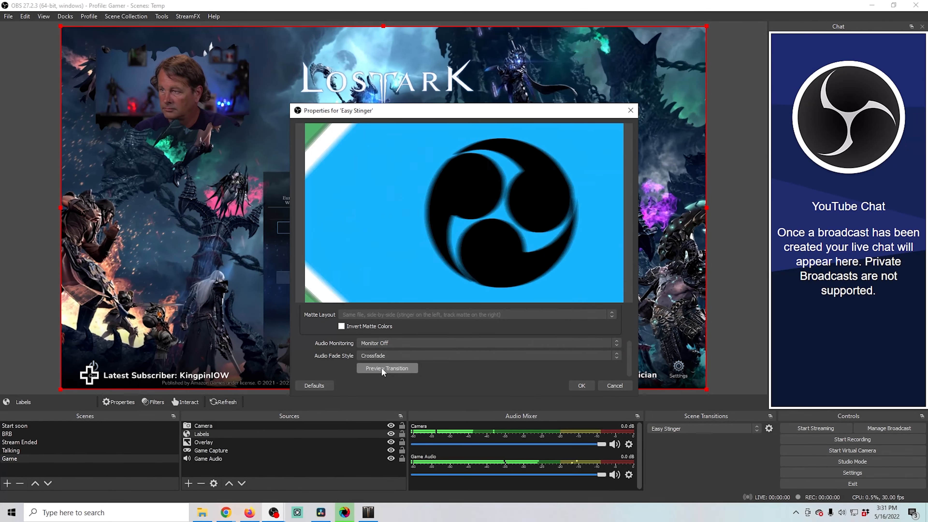
click(581, 385)
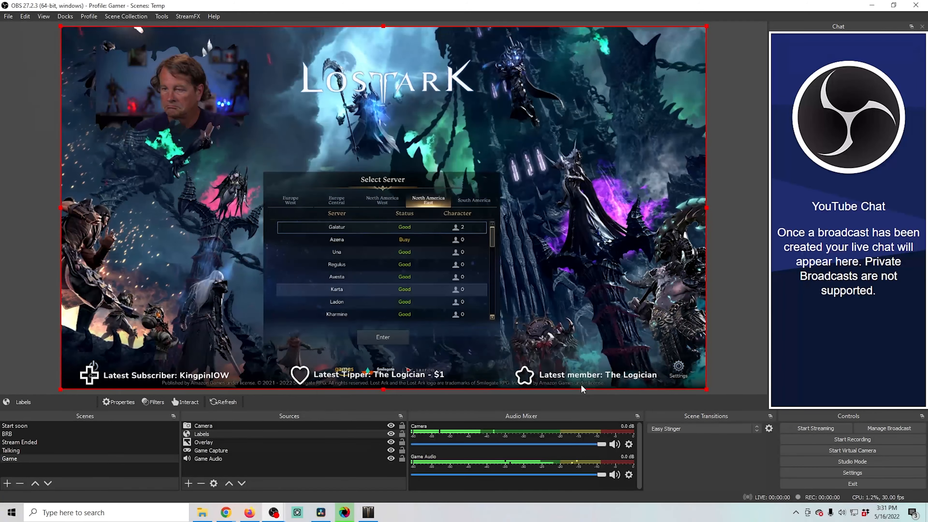
- Switch between the Start soon, Talking and BRB scenes to preview the Easy Stinger transition
click(36, 425)
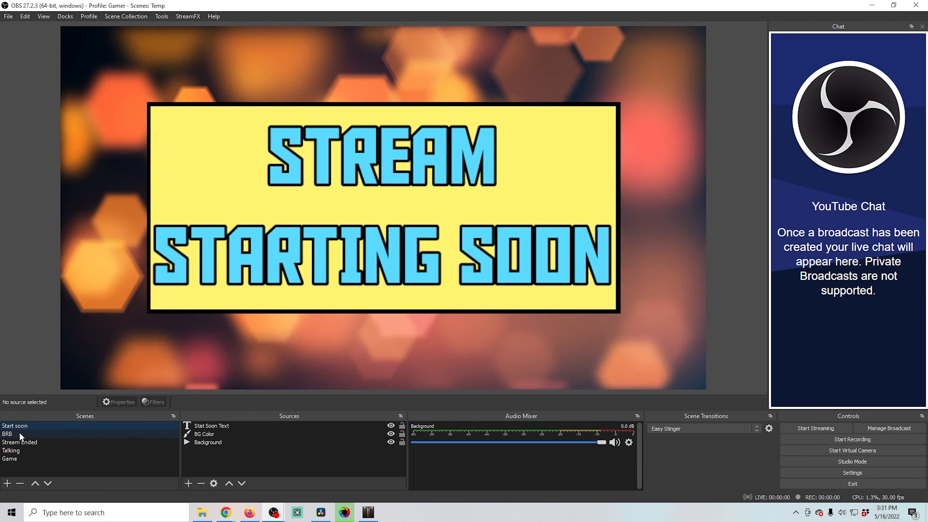
click(10, 450)
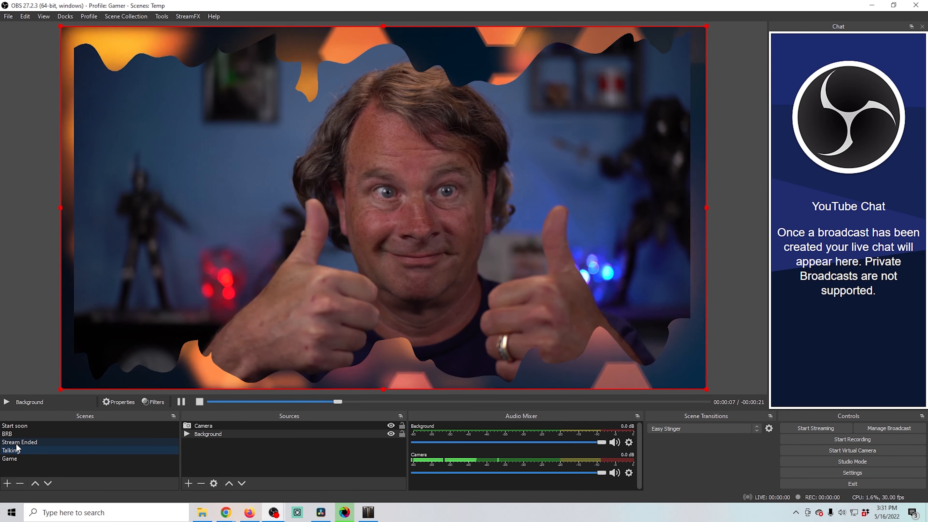
click(19, 434)
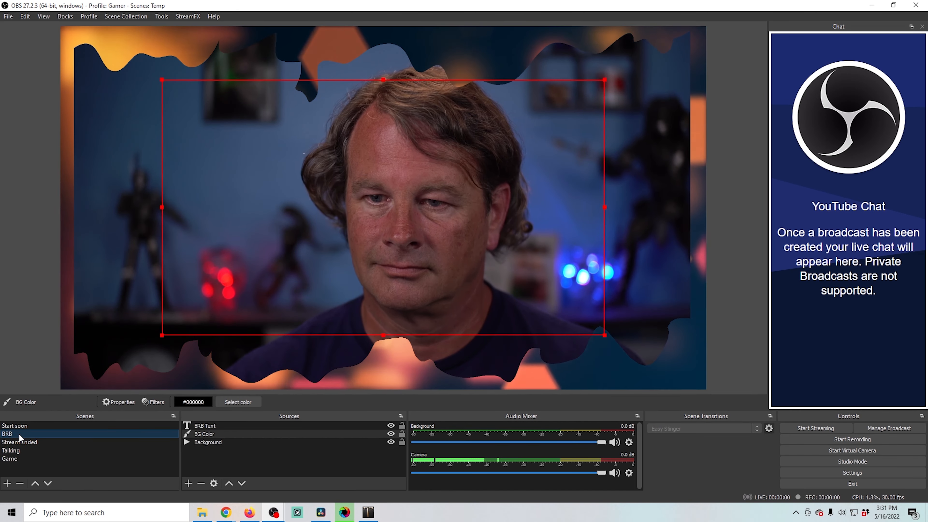